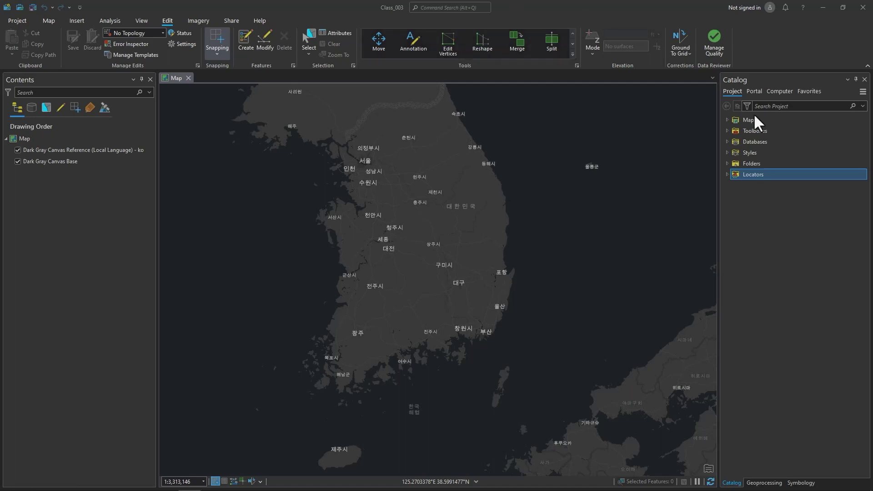
# Start creating a new feature class in the Class_003.gdb geodatabase
pyautogui.click(727, 141)
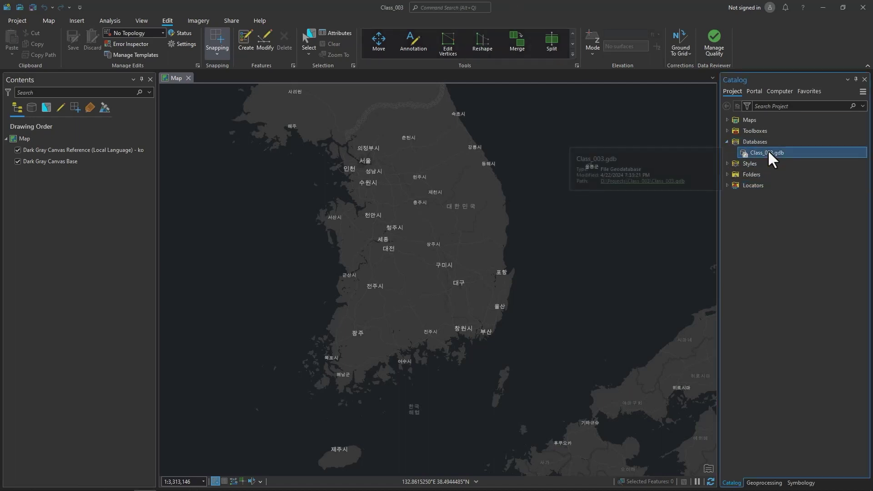
pyautogui.rightClick(769, 153)
pyautogui.moveTo(715, 159)
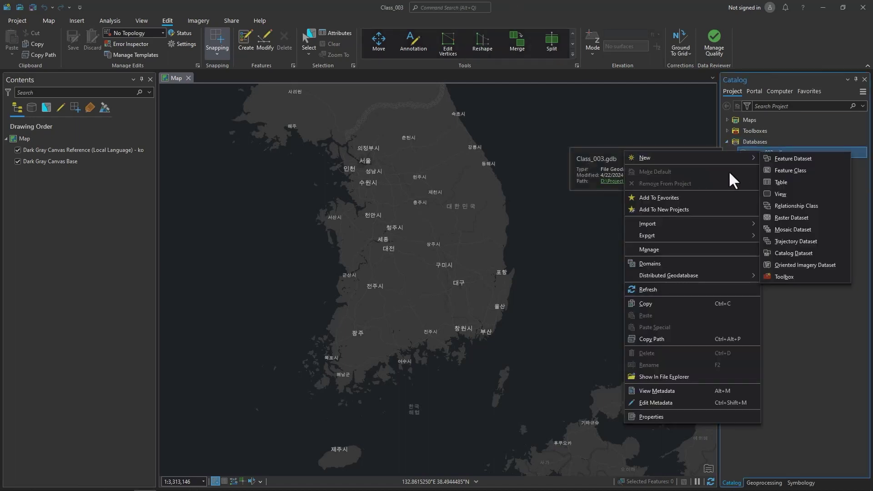
pyautogui.click(773, 171)
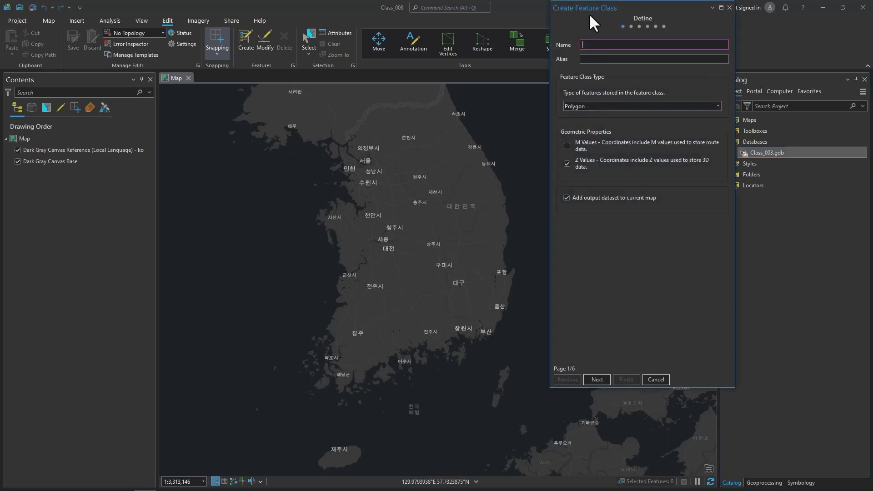
pyautogui.moveTo(590, 18); pyautogui.dragTo(508, 68)
# Name the feature class Polygon with the alias "Polygon Sample!", turn off Z values and proceed to the field definitions
pyautogui.click(539, 96)
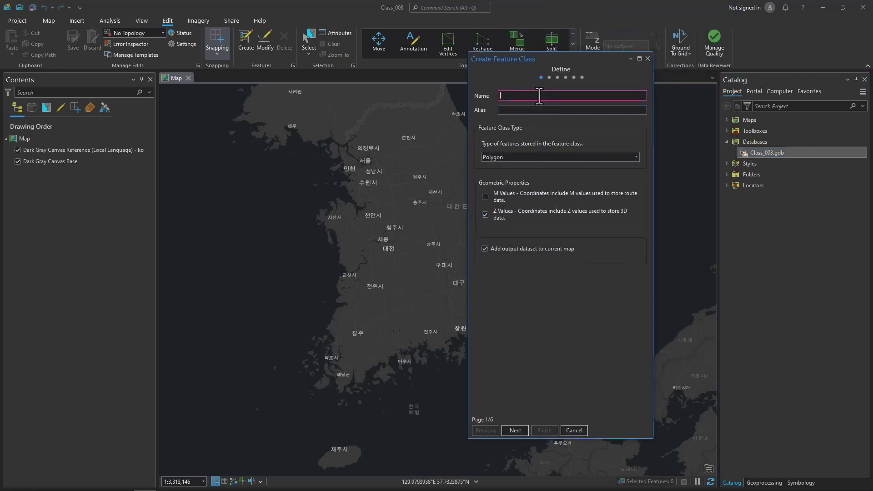
pyautogui.write('PolygoPol')
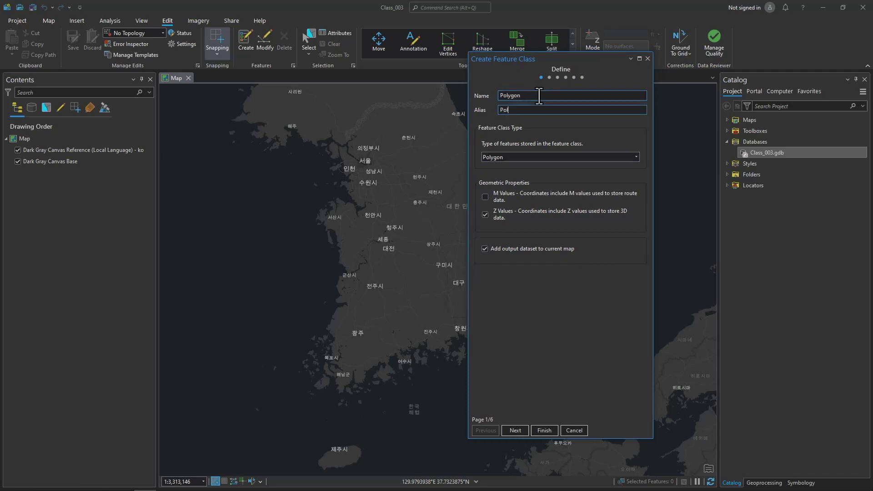
pyautogui.write('ygon Sample!')
pyautogui.click(485, 214)
pyautogui.click(507, 431)
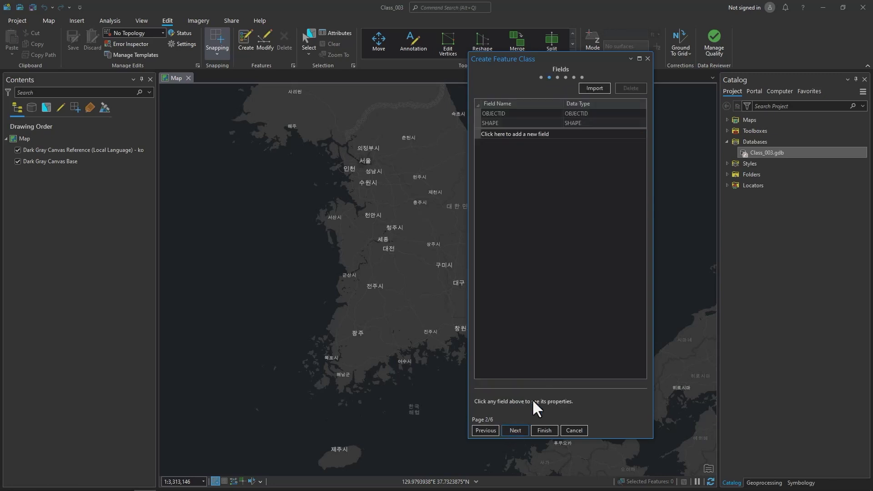
# Add eleven new fields to the feature class's field list
pyautogui.click(517, 135)
pyautogui.click(523, 146)
pyautogui.click(519, 156)
pyautogui.click(516, 167)
pyautogui.click(513, 176)
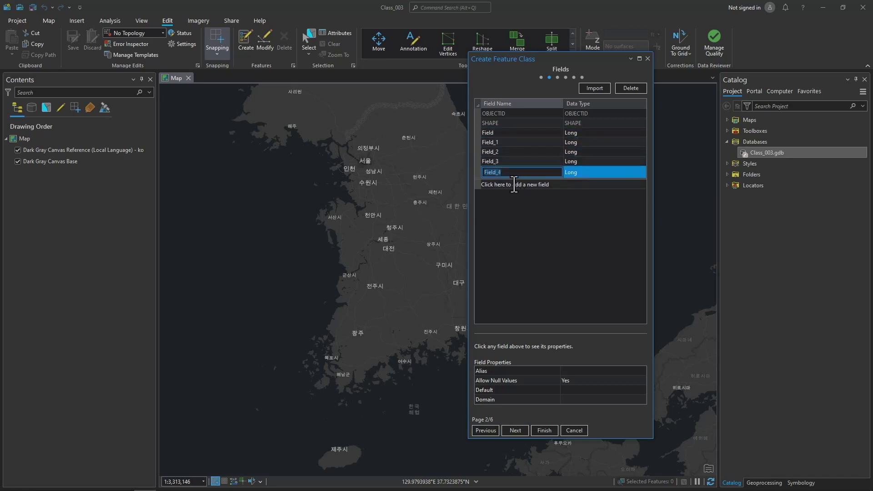
pyautogui.click(513, 183)
pyautogui.click(512, 194)
pyautogui.click(512, 204)
pyautogui.click(519, 213)
pyautogui.click(516, 223)
pyautogui.click(517, 233)
# Add a twelfth field and set the types in order to Short, Long, Big Integer, Float, Double, Text, Date, Date Only, Time Only, Timestamp Offset, GUID and Raster
pyautogui.click(577, 132)
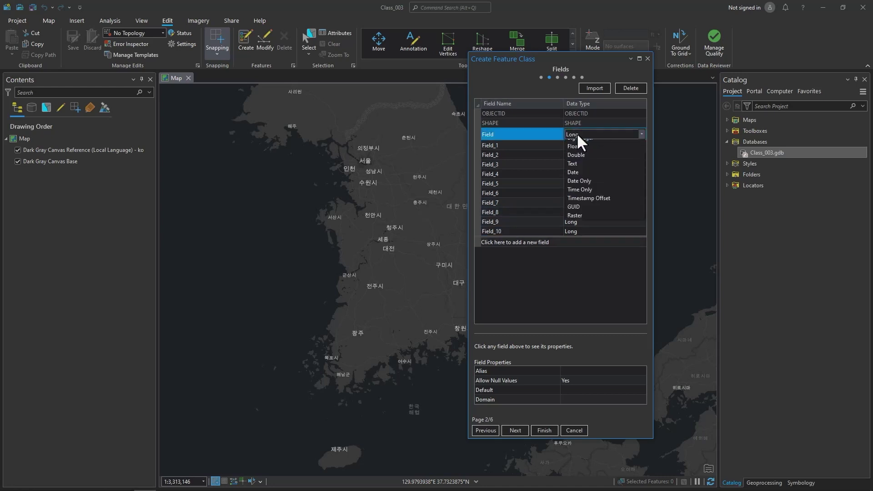
pyautogui.click(590, 142)
pyautogui.click(594, 143)
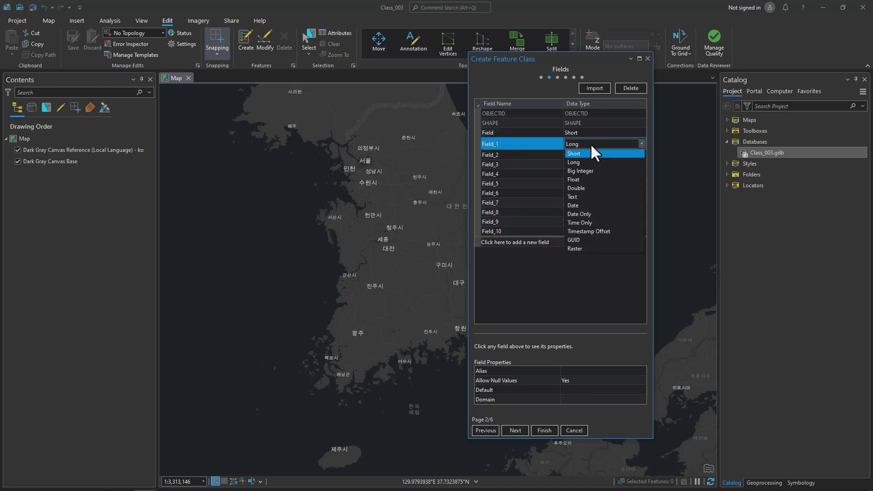
pyautogui.click(592, 158)
pyautogui.click(596, 155)
pyautogui.click(596, 155)
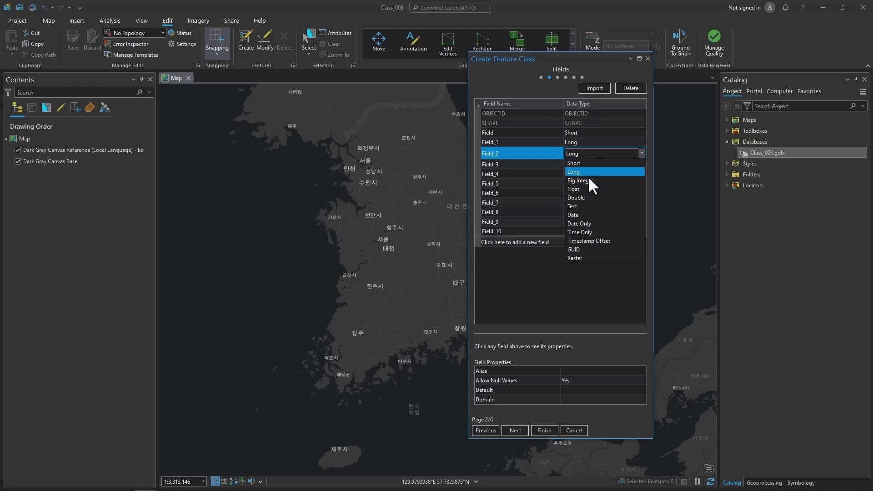
pyautogui.click(591, 180)
pyautogui.click(592, 161)
pyautogui.click(592, 159)
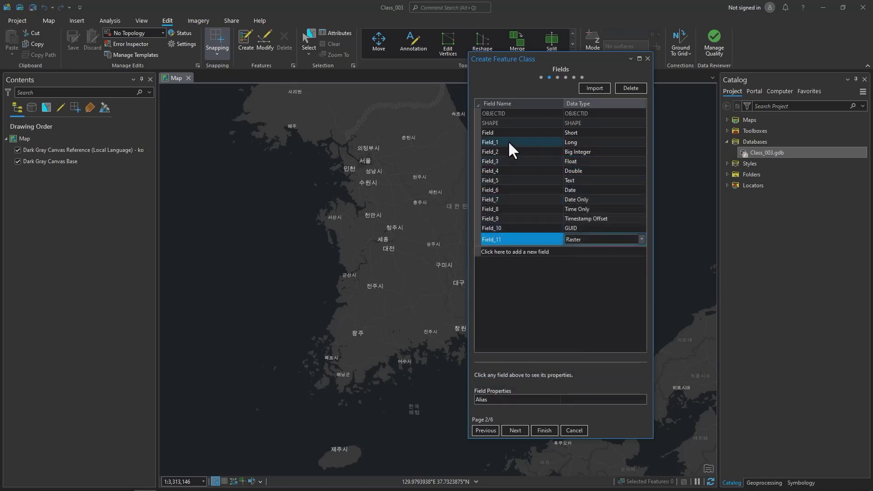
# Rename the fields in order Short, Long, BigInt, Float, Double, Text, Date, DateOnly, TimeOnly, TimestampOffset, GUID and Raster
pyautogui.click(508, 141)
pyautogui.click(509, 143)
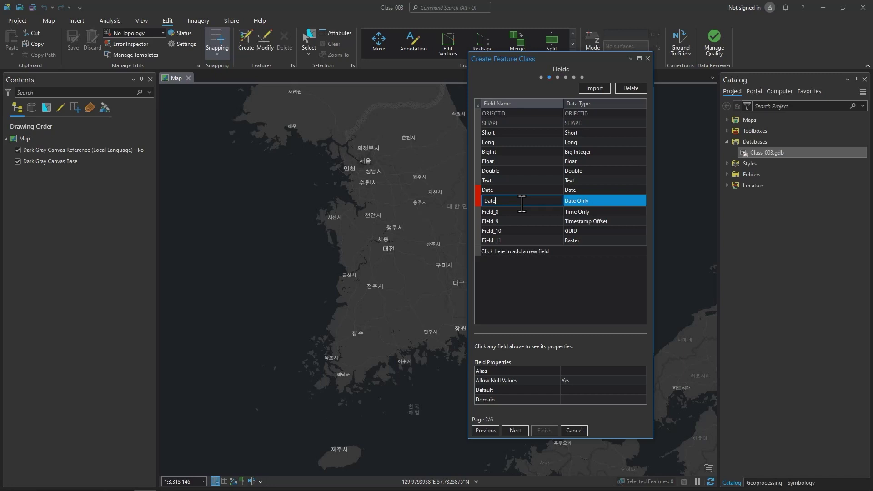
pyautogui.write('Only')
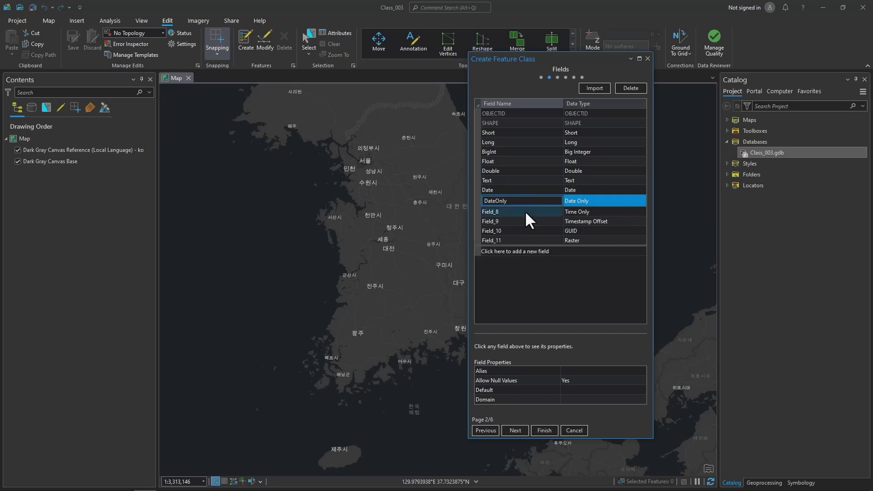
pyautogui.click(525, 211)
pyautogui.write('TimeOnly')
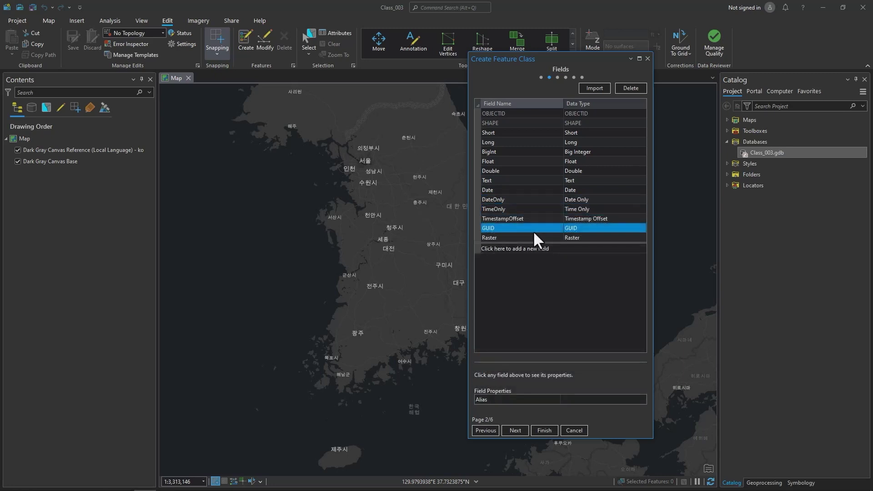
# Set the Short field's alias to "Short Sample" and go through its null, default and domain properties
pyautogui.click(539, 132)
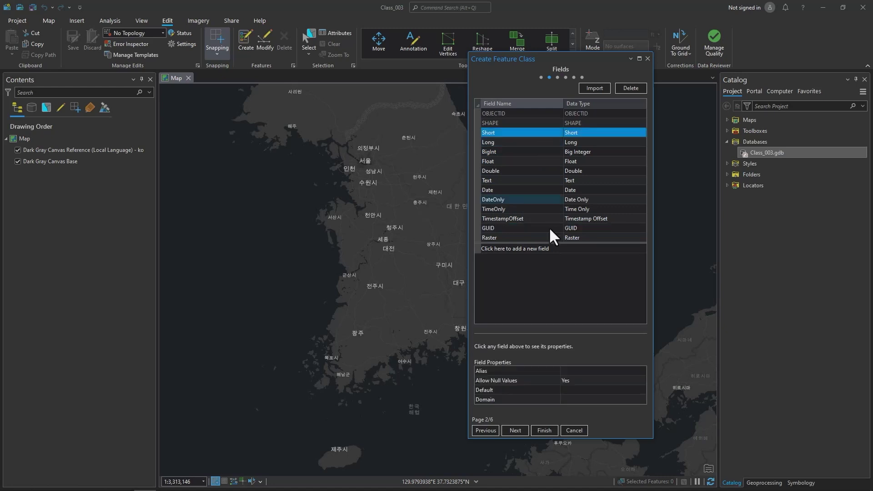
pyautogui.click(571, 371)
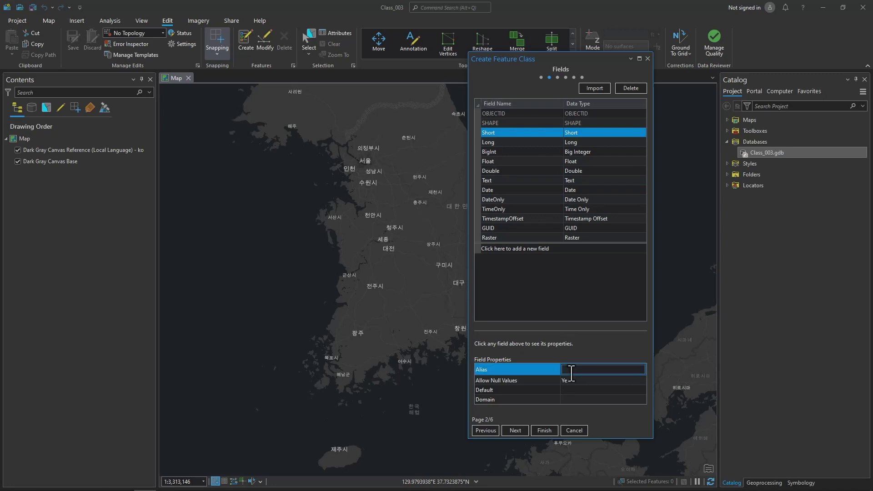
pyautogui.write('Short Sample')
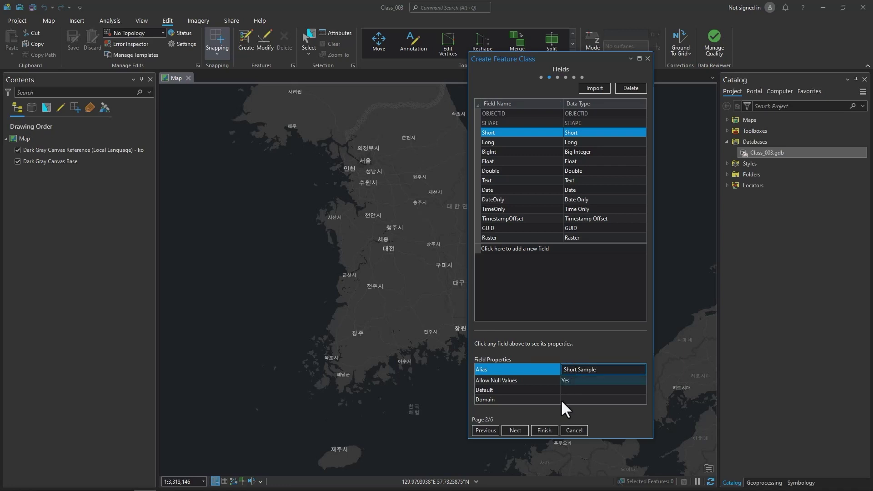
pyautogui.click(571, 380)
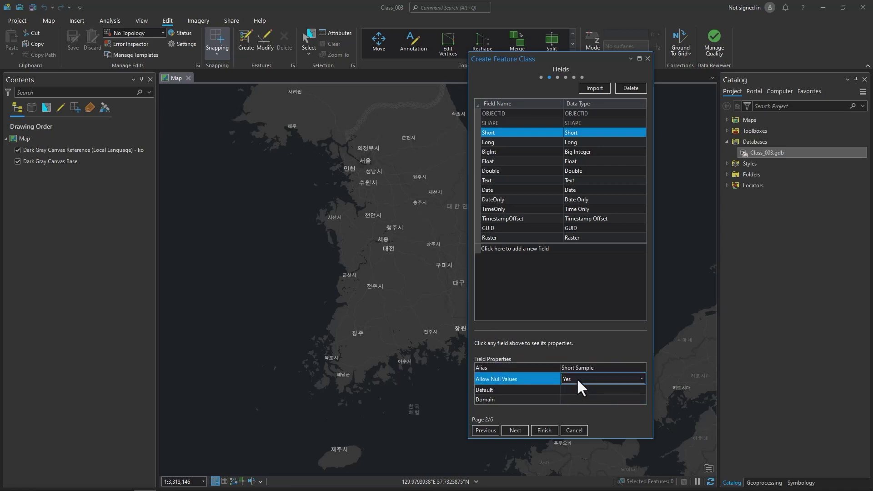
pyautogui.click(577, 378)
pyautogui.click(568, 387)
pyautogui.click(567, 386)
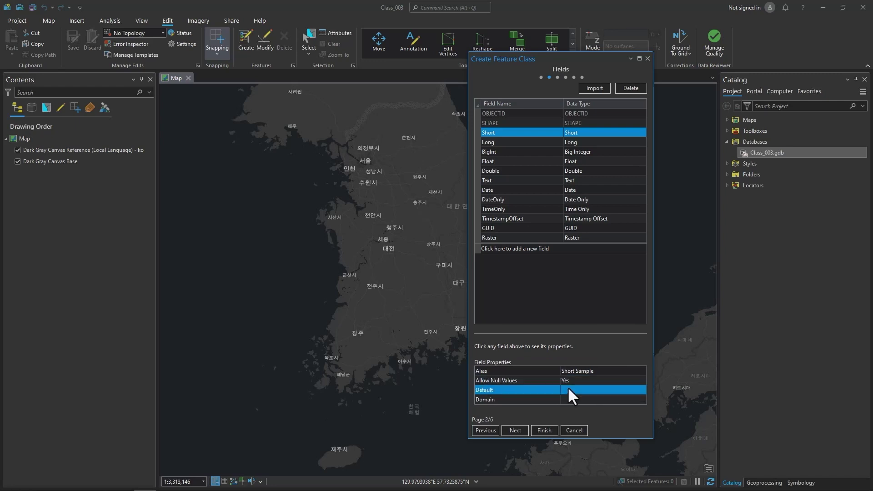
pyautogui.click(569, 399)
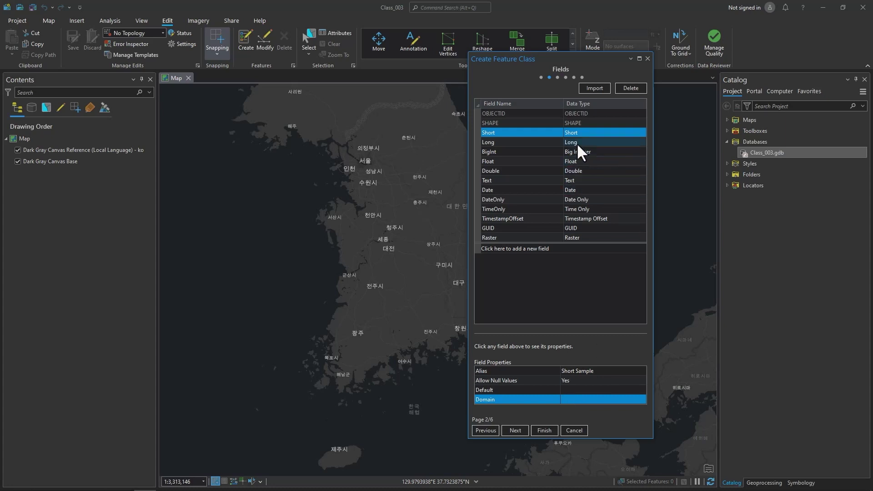
# Give the remaining fields aliases made of their data type plus "Sample", from "Long Sample" through "Raster Sample"
pyautogui.click(536, 142)
pyautogui.click(580, 371)
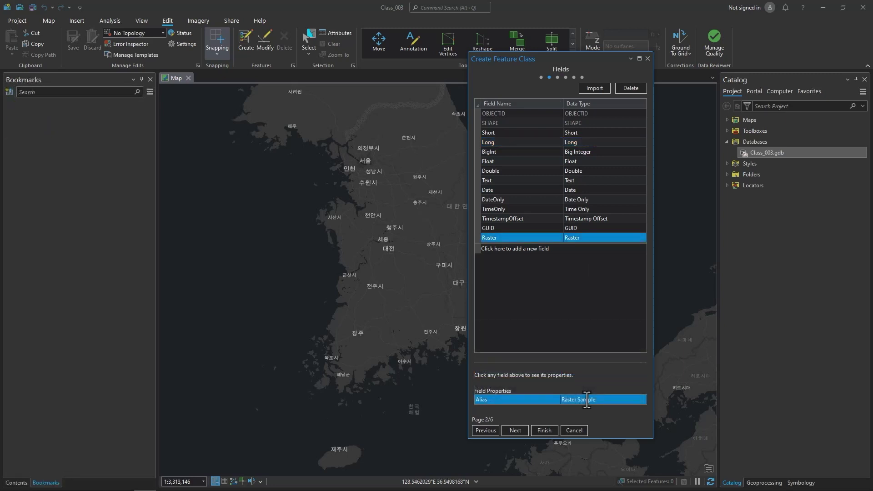
# Check the aliases and properties of the fields from Short to Raster and finish creating the feature class
pyautogui.click(540, 132)
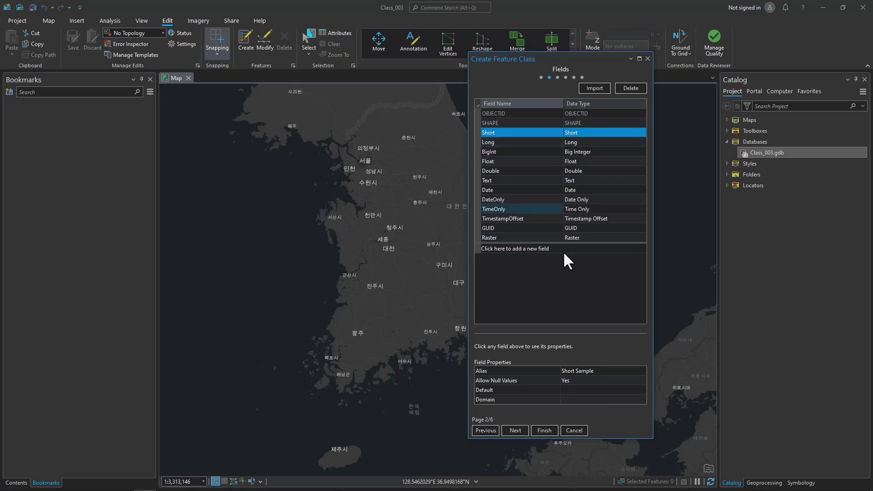
pyautogui.click(546, 141)
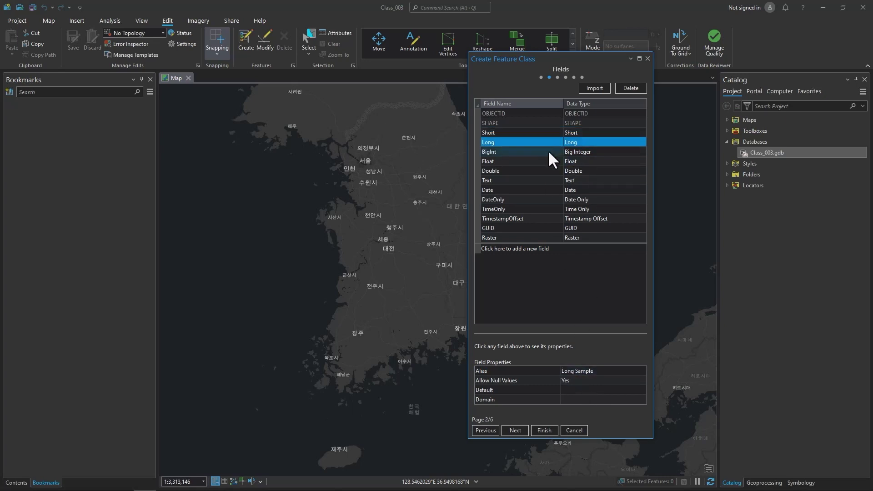
pyautogui.click(548, 151)
pyautogui.click(547, 162)
pyautogui.click(547, 172)
pyautogui.click(546, 180)
pyautogui.click(544, 191)
pyautogui.click(545, 209)
pyautogui.click(545, 219)
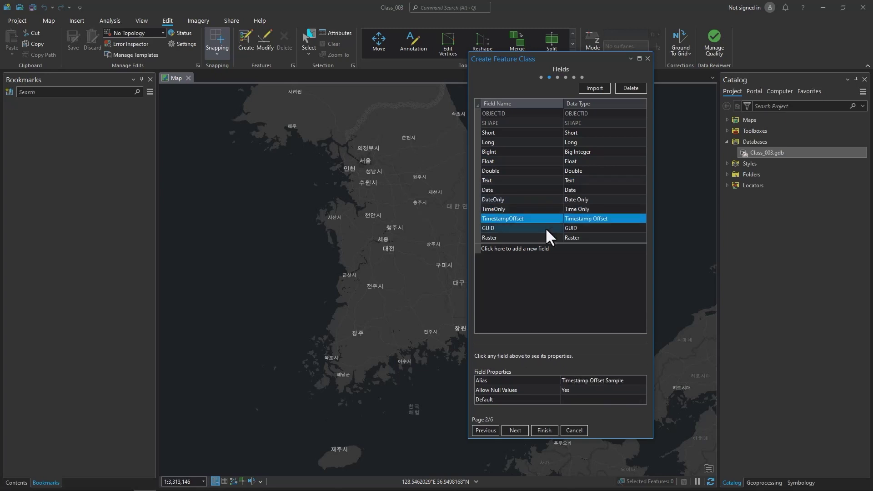
pyautogui.click(545, 228)
pyautogui.click(545, 237)
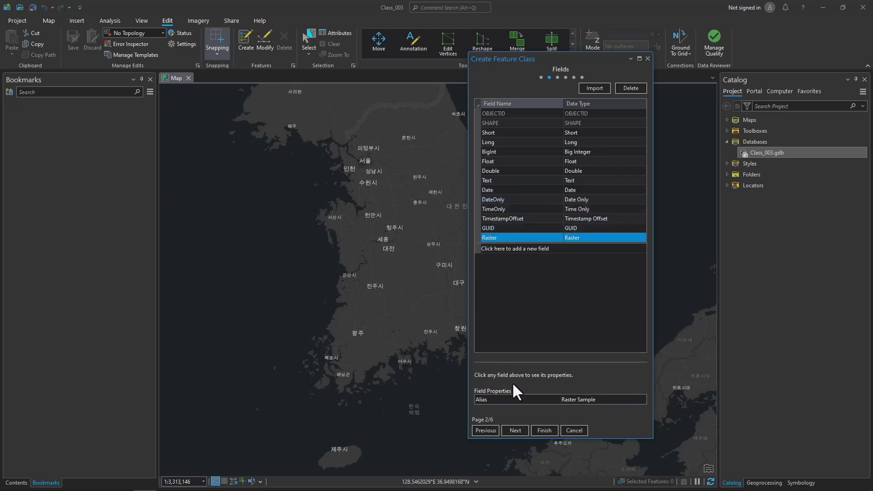
pyautogui.click(544, 430)
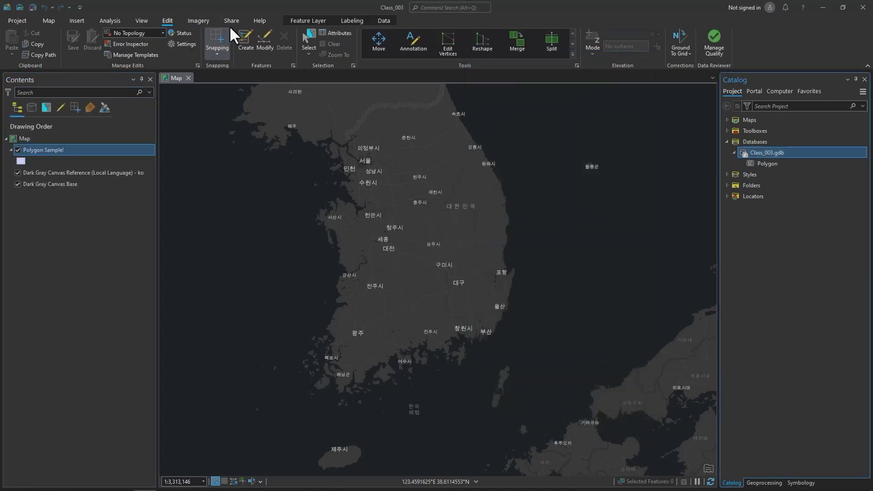
# Create a circular feature in the Polygon Sample! layer, centred near 천안시 on the west side of South Korea
pyautogui.click(242, 44)
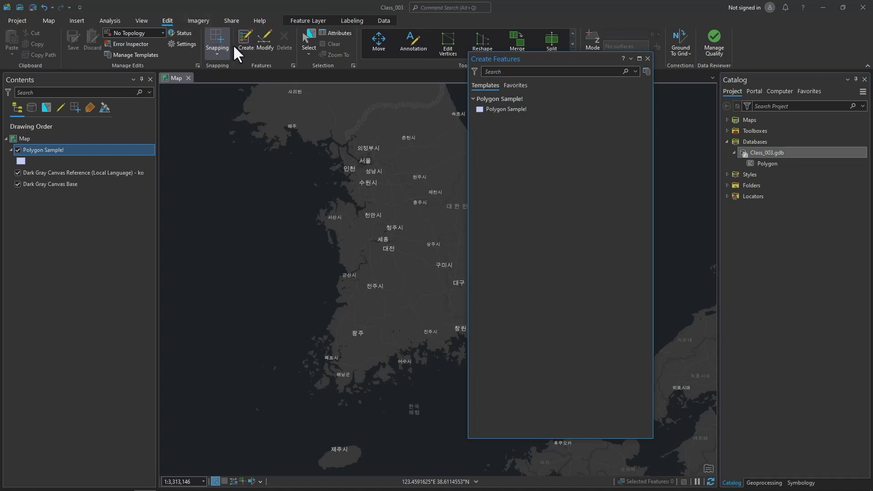
pyautogui.click(509, 109)
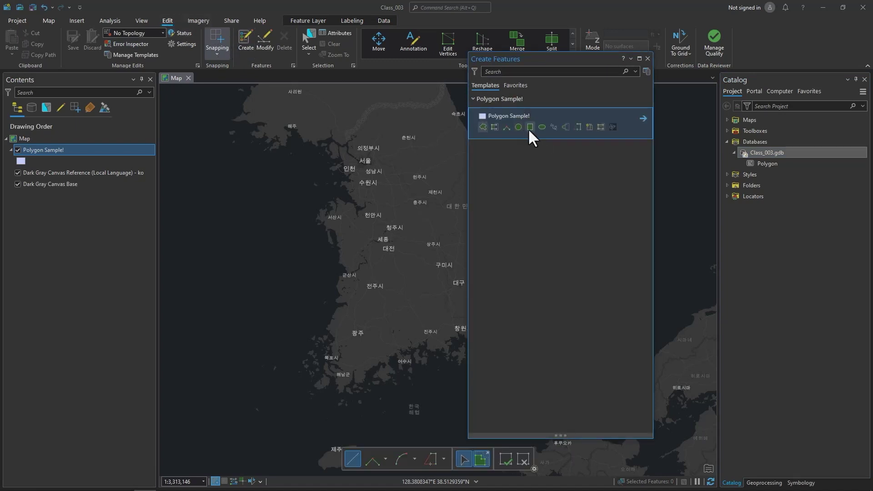
pyautogui.click(518, 127)
pyautogui.click(371, 206)
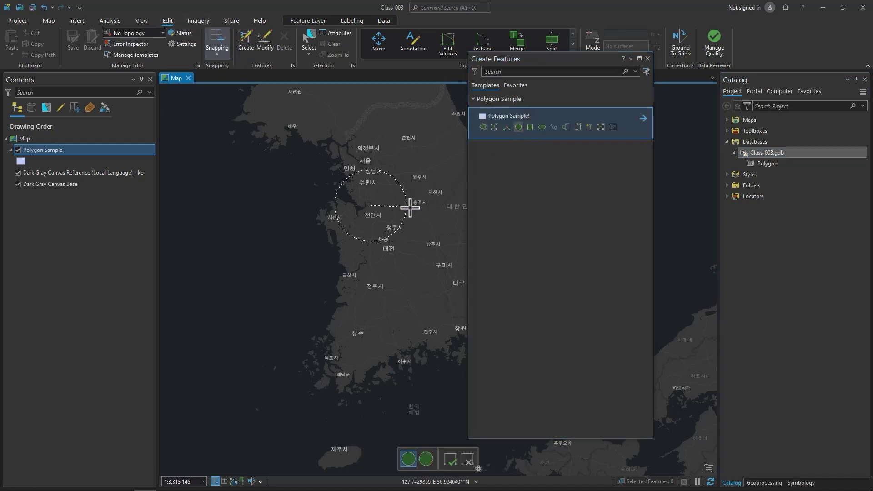
pyautogui.click(440, 209)
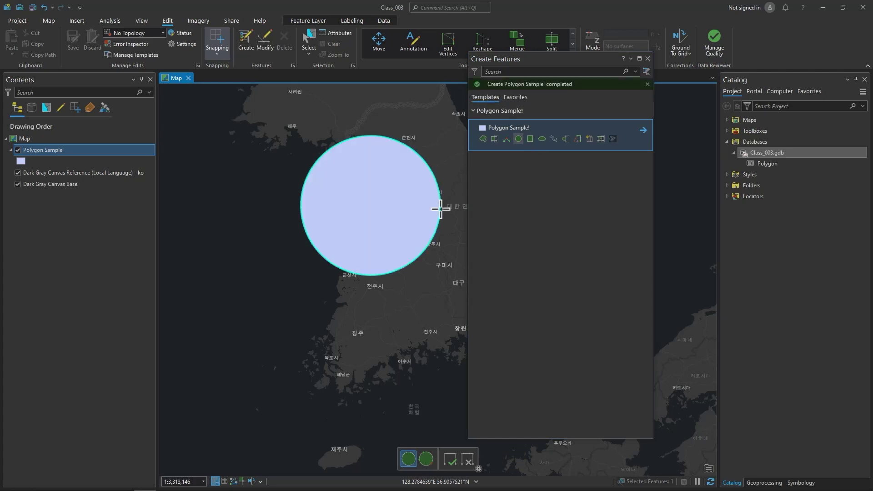
pyautogui.click(647, 58)
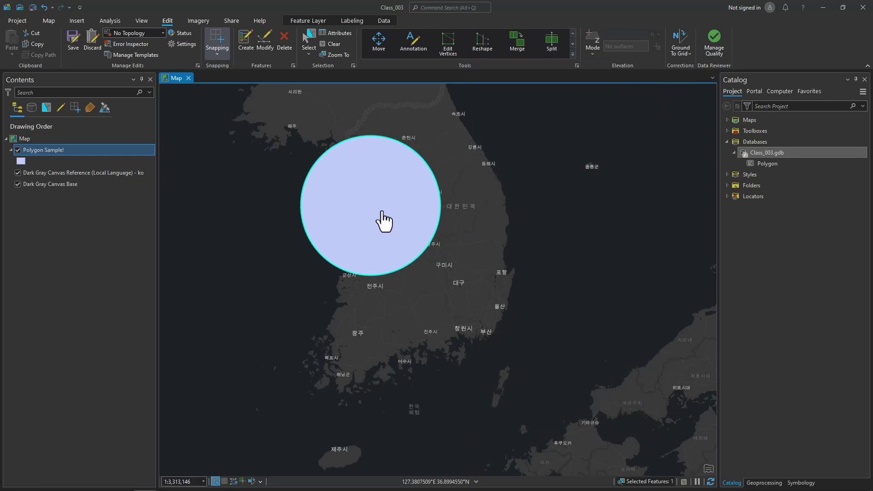
# Open the selected circle's attributes beside the map, along with the Polygon Sample! layer's attribute table
pyautogui.click(339, 34)
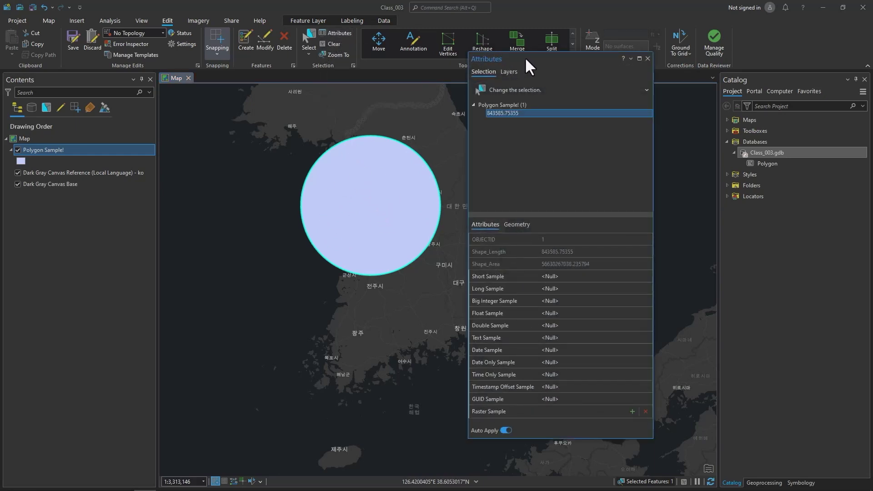
pyautogui.moveTo(525, 57); pyautogui.dragTo(576, 50)
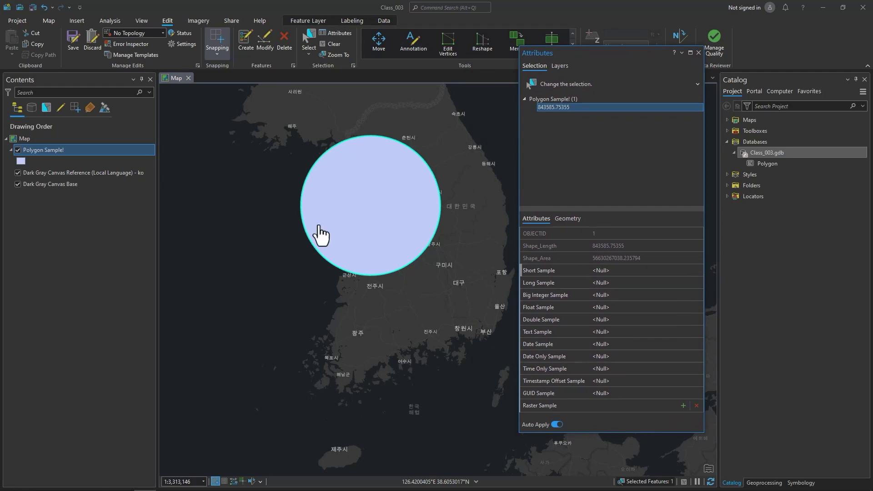
pyautogui.rightClick(57, 150)
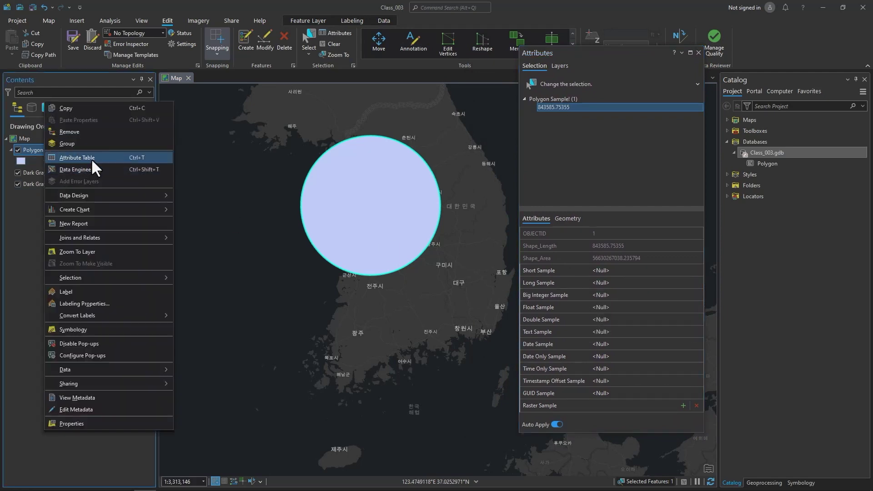
pyautogui.click(91, 158)
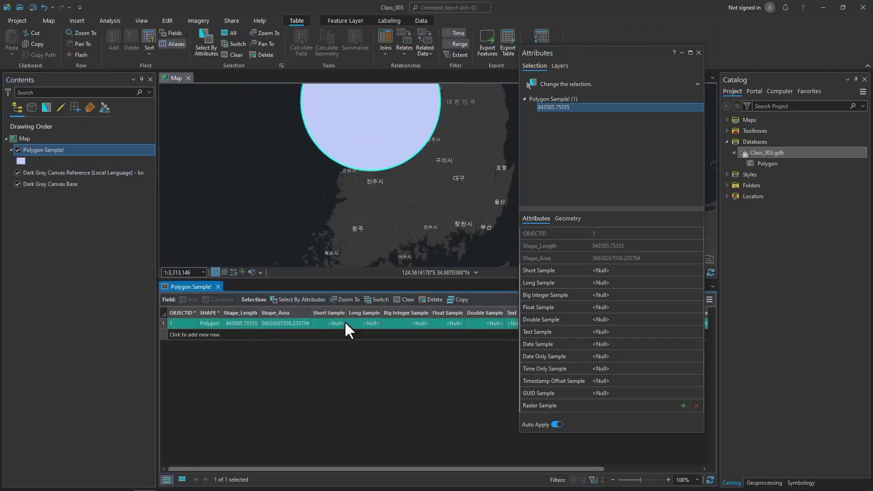
# Close the Polygon Sample! attribute table and save all edits made so far
pyautogui.click(330, 324)
pyautogui.click(334, 324)
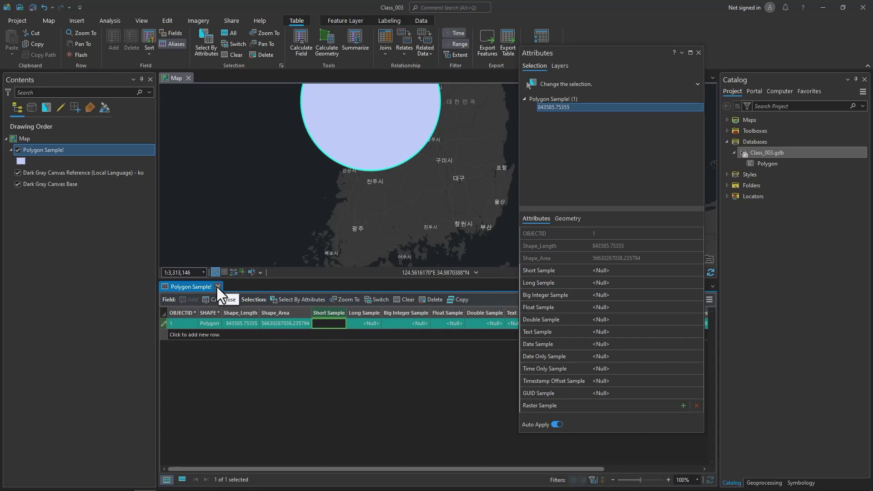
pyautogui.moveTo(597, 53); pyautogui.dragTo(665, 55)
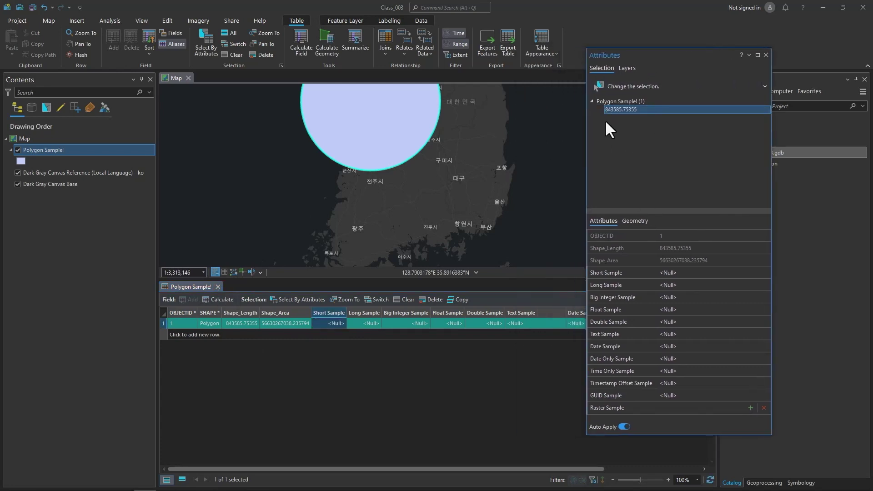
pyautogui.click(218, 287)
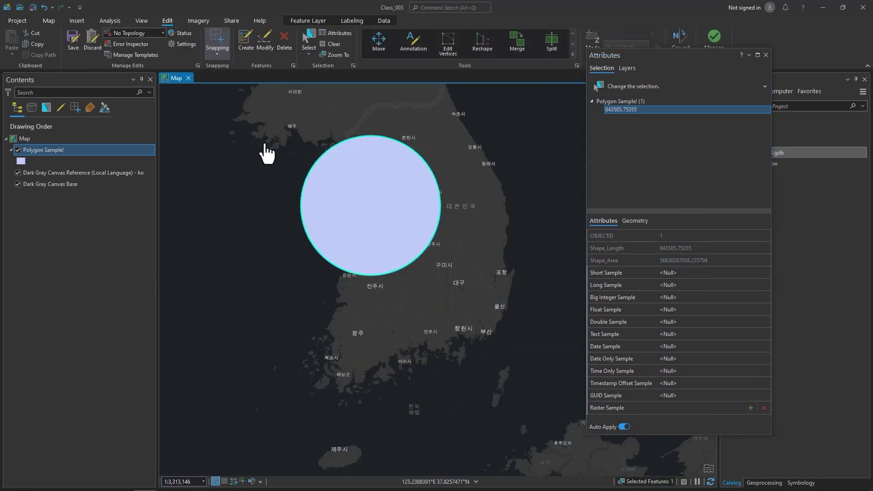
pyautogui.click(73, 44)
pyautogui.click(442, 258)
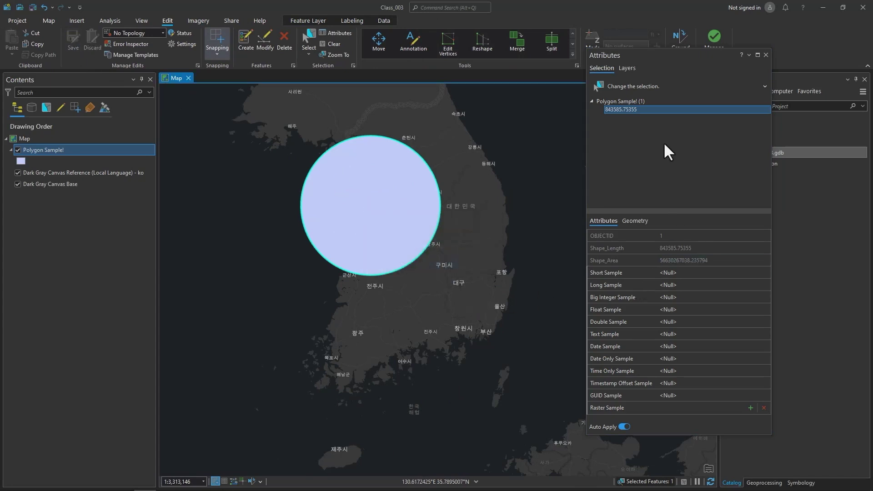
# Fill the circle's Short Sample attribute with the field's maximum value, 32767, by entering an oversized whole number
pyautogui.moveTo(665, 56); pyautogui.dragTo(608, 43)
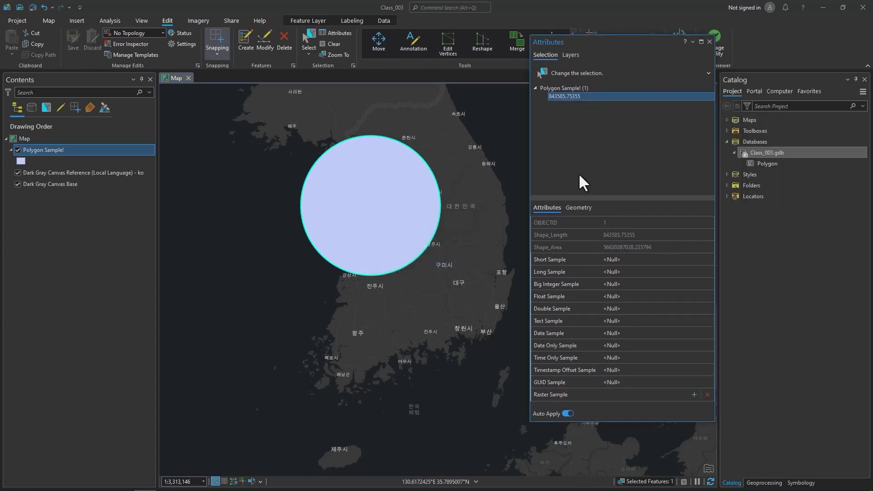
pyautogui.click(618, 260)
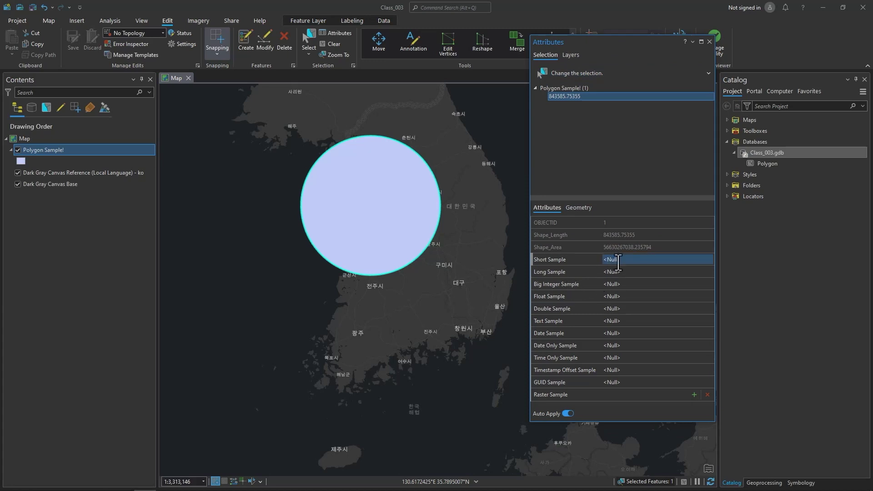
pyautogui.press('BackSpace')
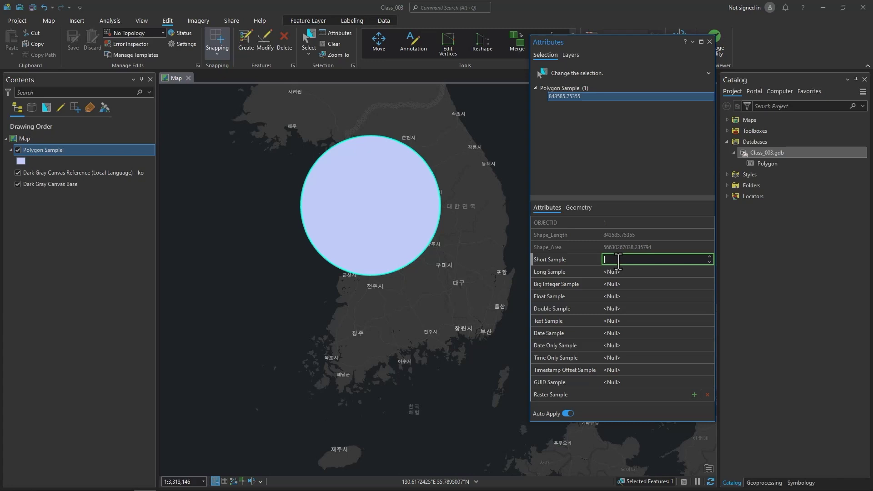
pyautogui.write('23456789')
pyautogui.press('Tab')
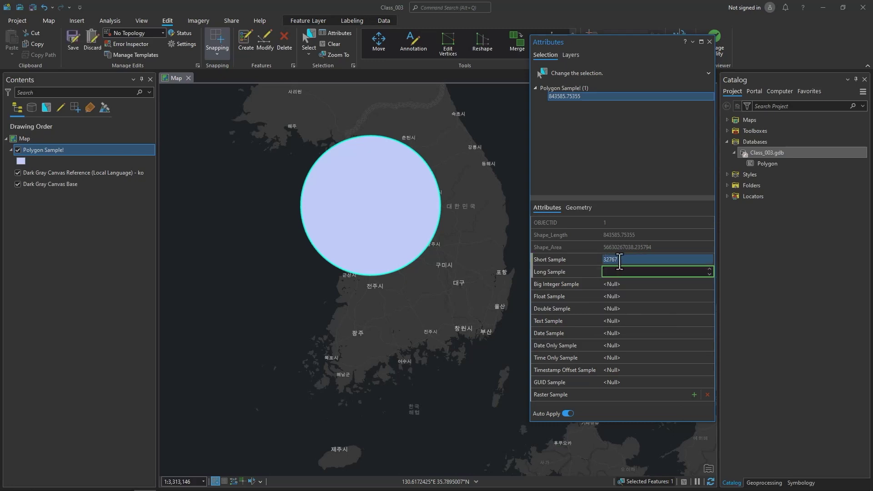
pyautogui.click(628, 272)
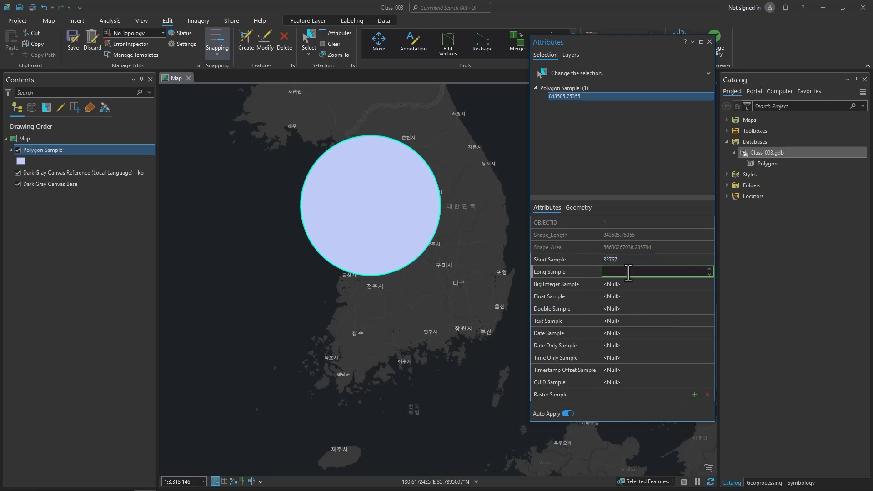
pyautogui.write('123456789')
pyautogui.press('Tab')
pyautogui.click(651, 273)
pyautogui.write('01')
pyautogui.press('Tab')
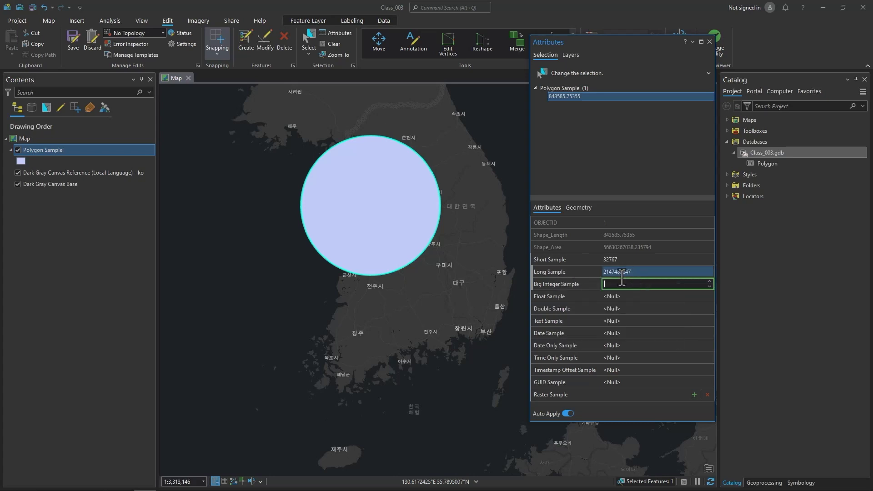
pyautogui.write('123456789123456')
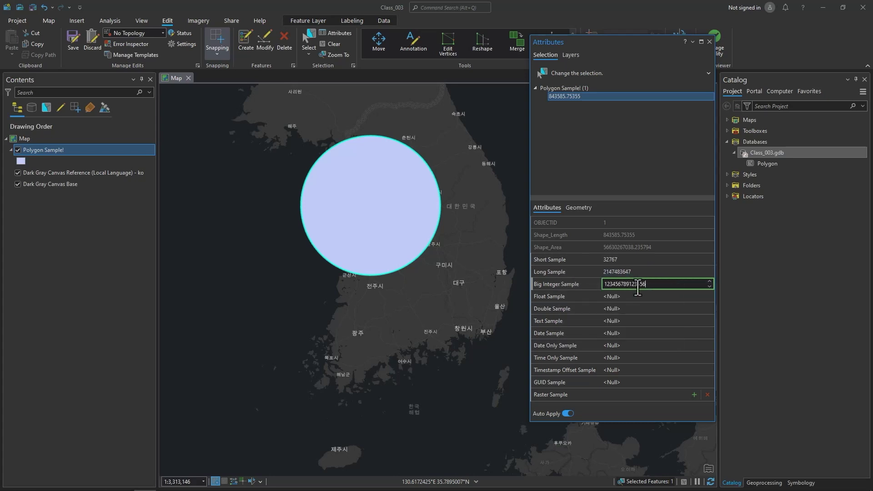
pyautogui.press('Tab')
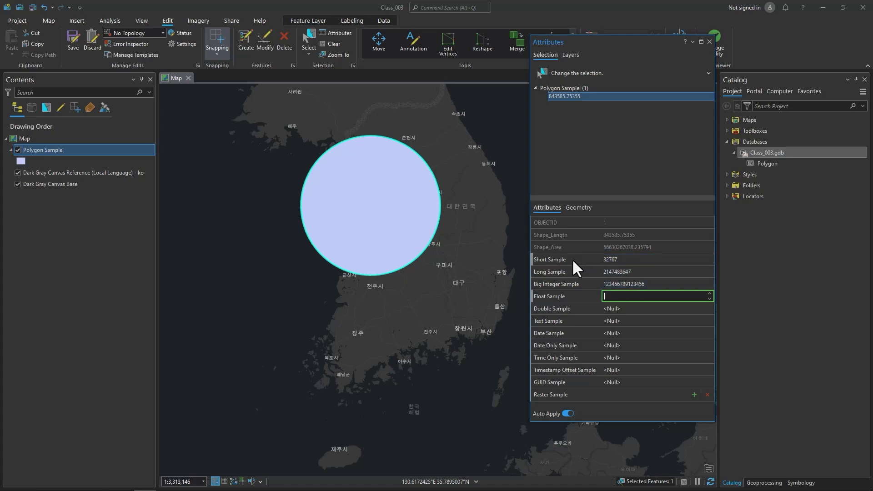
pyautogui.click(623, 272)
pyautogui.write('0.123456789')
pyautogui.press('Tab')
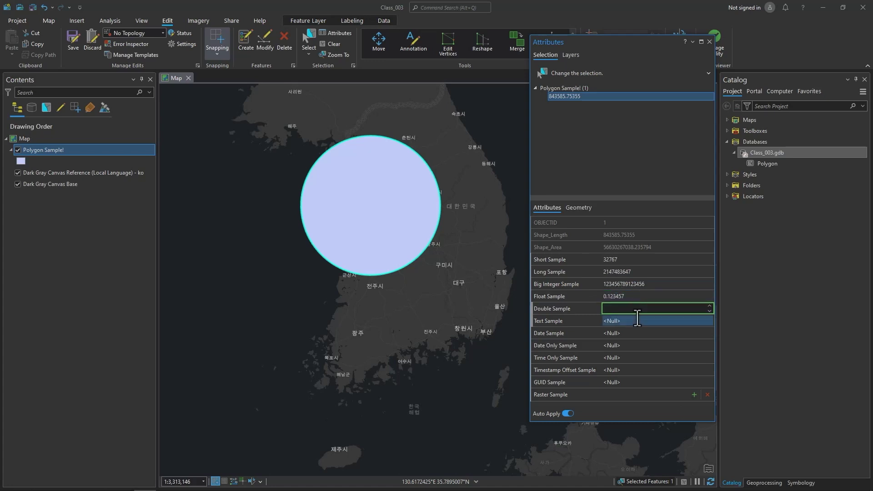
# Check the full stored value of Float Sample, set Double Sample to 0.123456789123 and check its stored value too
pyautogui.click(635, 298)
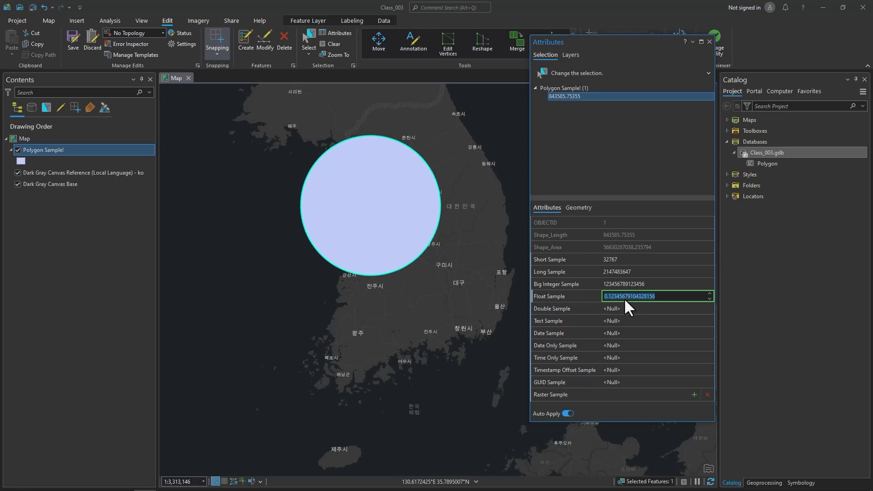
pyautogui.click(668, 298)
pyautogui.click(628, 308)
pyautogui.write('.123456789123')
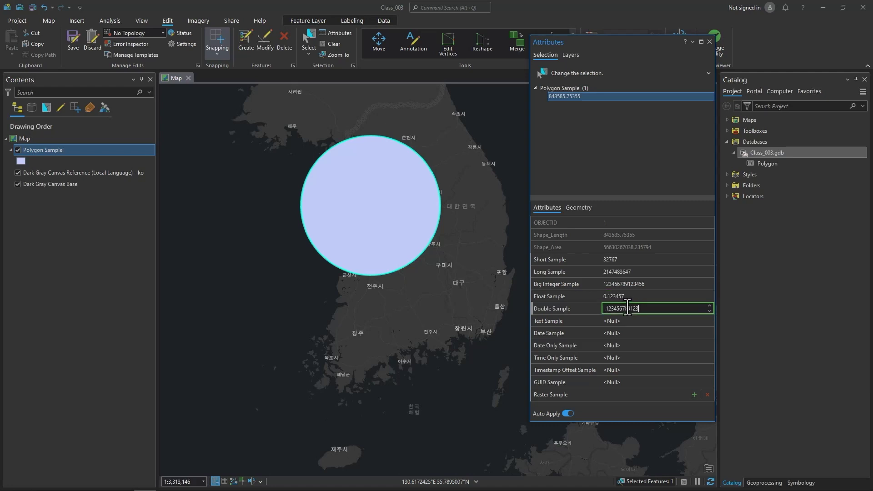
pyautogui.press('Tab')
pyautogui.click(628, 307)
pyautogui.click(650, 312)
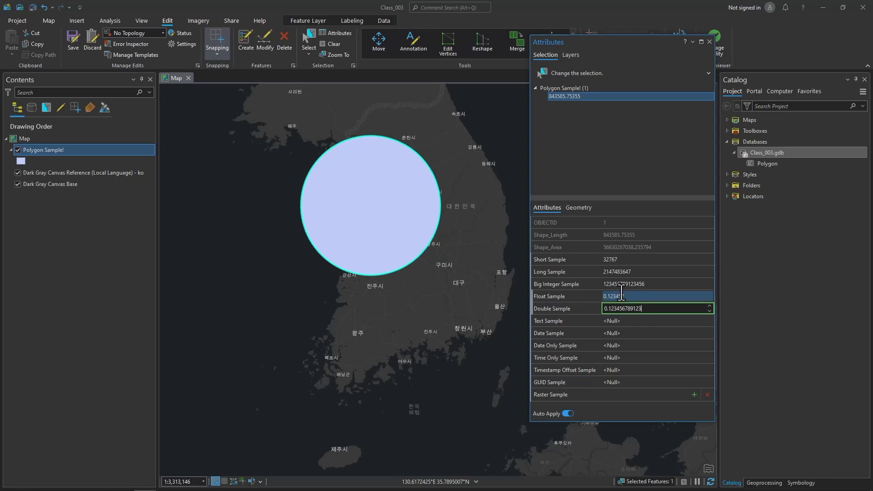
# Enter "Text12456!@#$" as Text Sample and set Date Sample to the current date and time, 4/22/2024 7:58:50 PM
pyautogui.click(623, 321)
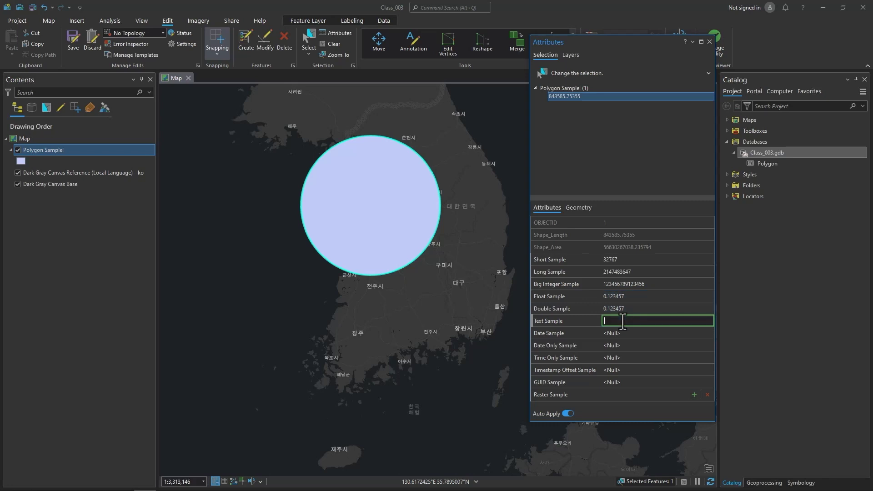
pyautogui.write('Text12456!@#$')
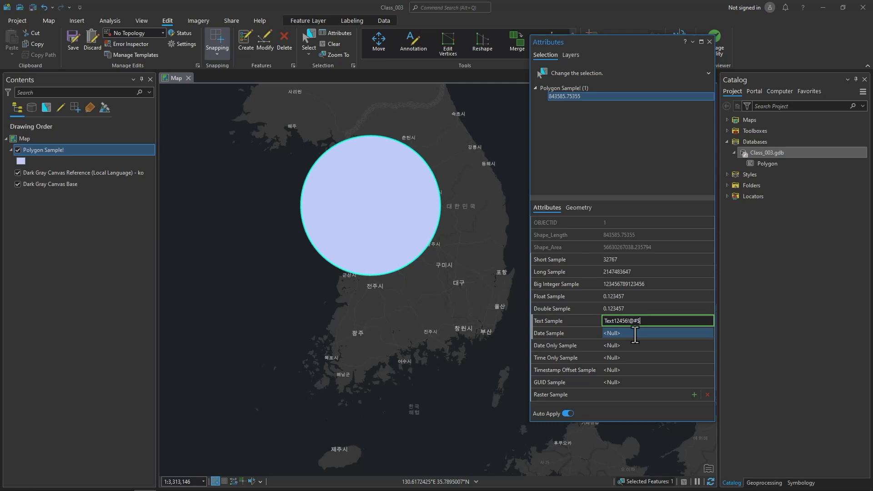
pyautogui.click(635, 334)
pyautogui.click(708, 334)
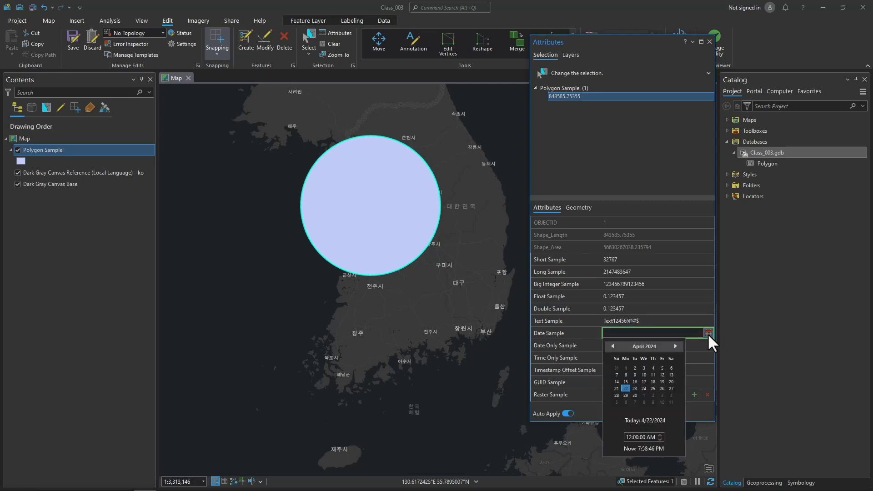
pyautogui.click(649, 445)
# Set Date Only Sample to today's date, 4/22/2024, and Time Only Sample to the current time, 7:58:56 PM
pyautogui.click(696, 345)
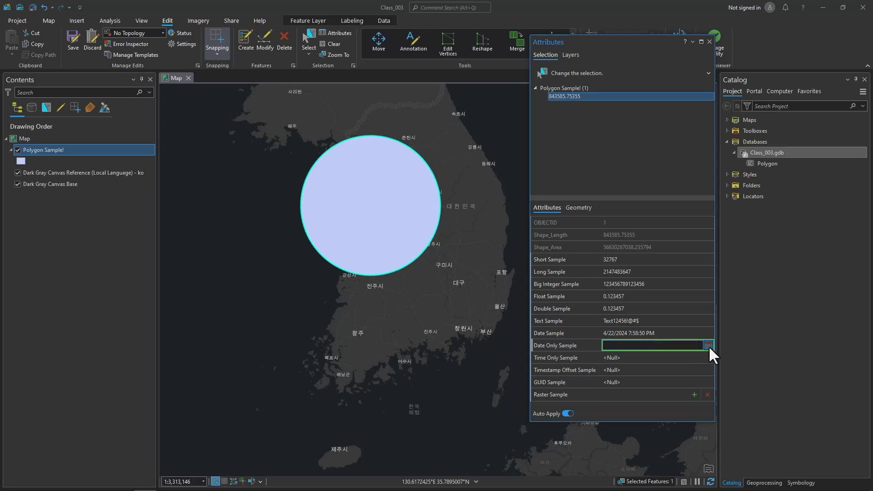
pyautogui.click(709, 346)
pyautogui.click(643, 432)
pyautogui.click(696, 357)
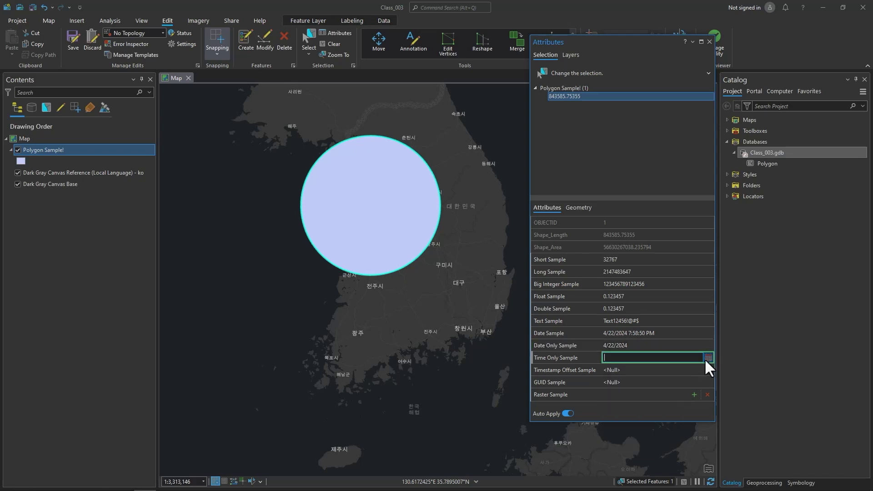
pyautogui.click(708, 358)
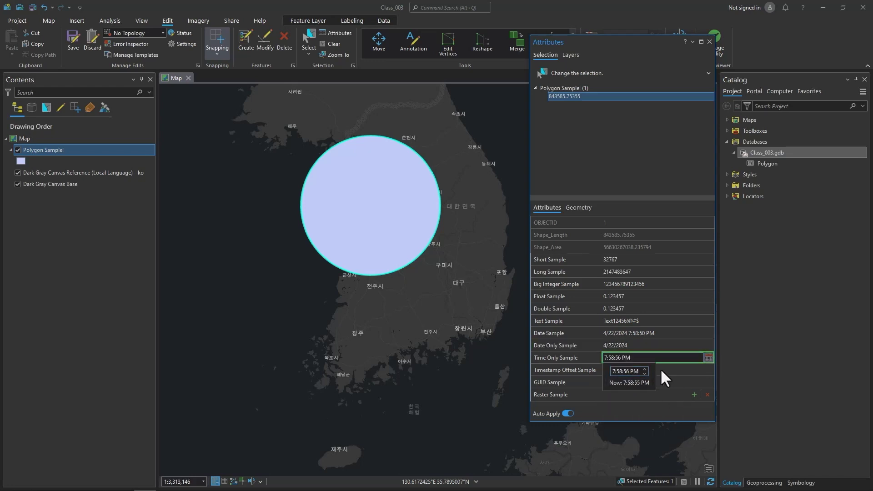
pyautogui.click(707, 358)
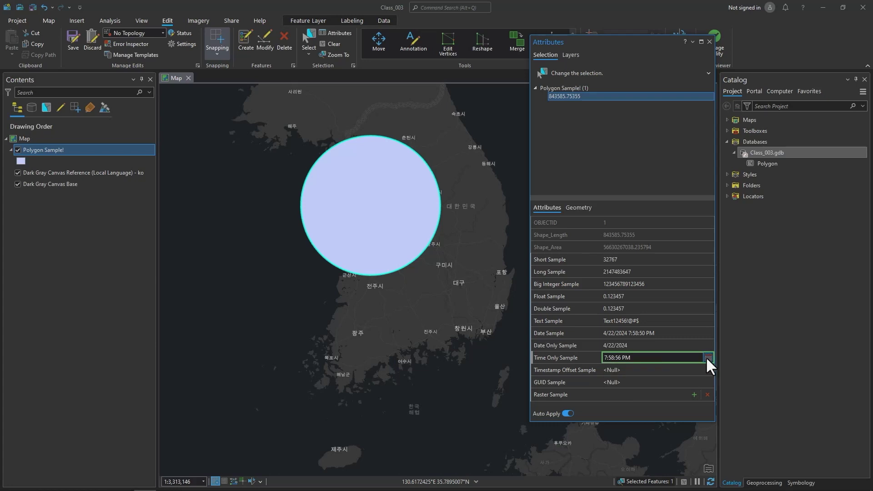
pyautogui.click(640, 332)
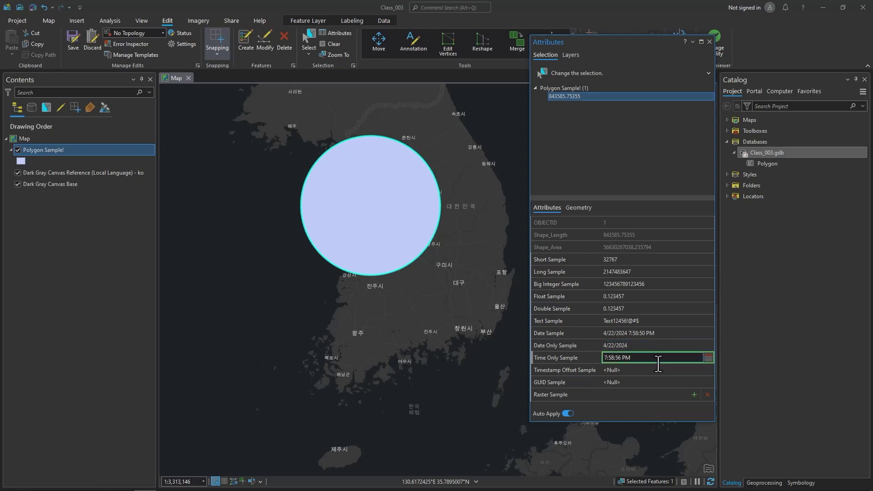
# Set Timestamp Offset Sample to the current date and time with a UTC offset of -14:00
pyautogui.click(707, 370)
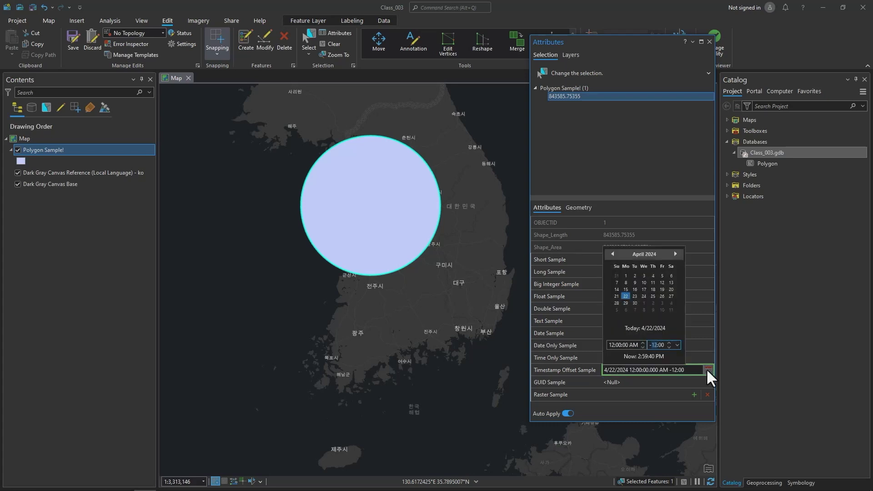
pyautogui.click(668, 347)
pyautogui.click(668, 347)
pyautogui.click(644, 357)
pyautogui.click(686, 354)
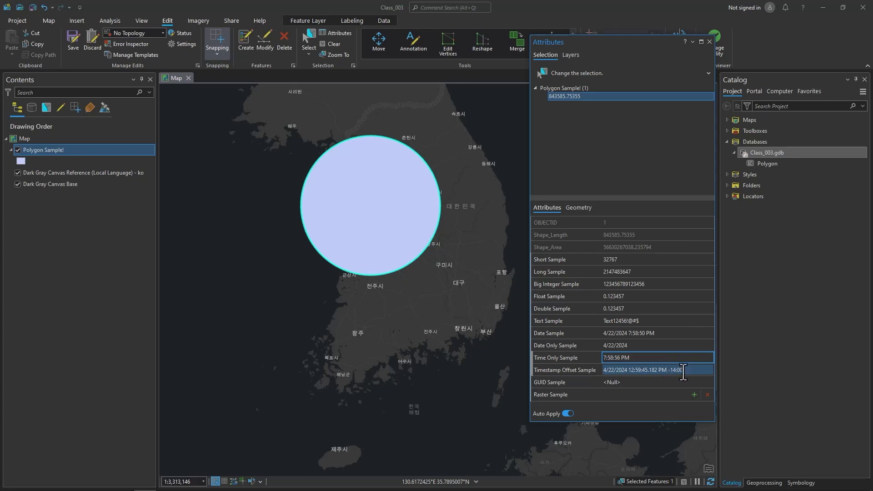
# Generate a random identifier for GUID Sample, regenerating it several times and keeping the last one
pyautogui.click(627, 382)
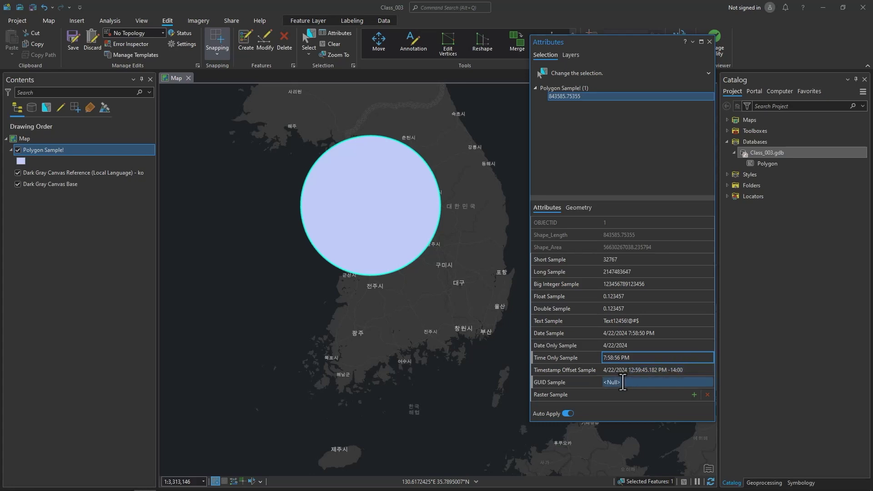
pyautogui.click(710, 382)
pyautogui.click(709, 382)
pyautogui.click(709, 382)
pyautogui.click(709, 382)
pyautogui.click(709, 382)
pyautogui.click(709, 382)
pyautogui.click(709, 382)
pyautogui.click(709, 382)
pyautogui.click(710, 382)
pyautogui.click(709, 382)
pyautogui.click(709, 382)
pyautogui.click(709, 382)
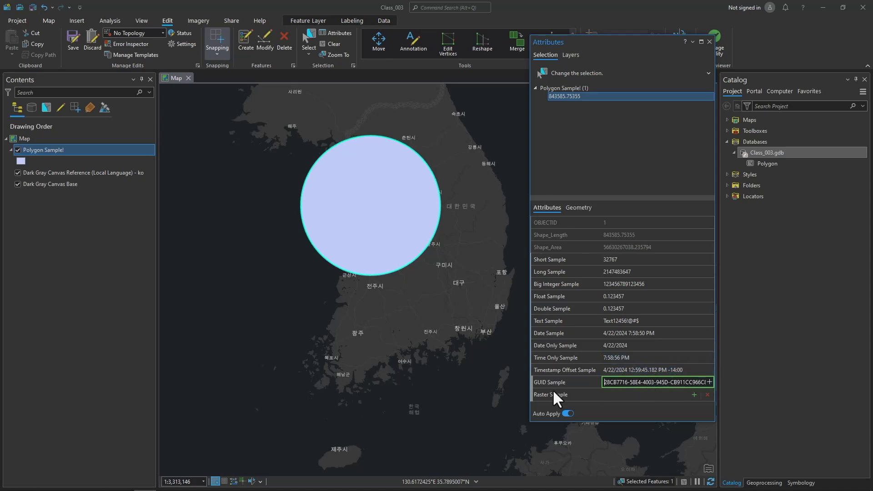
# Load cooper-baby-corgi-dogs-8.jpg from the RasterSample folder into Raster Sample with compression None, and review the filled attributes
pyautogui.click(574, 395)
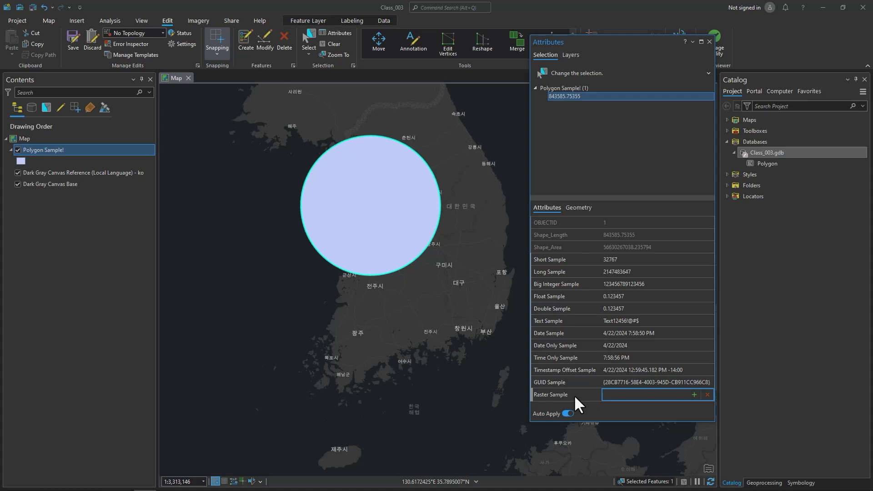
pyautogui.click(694, 395)
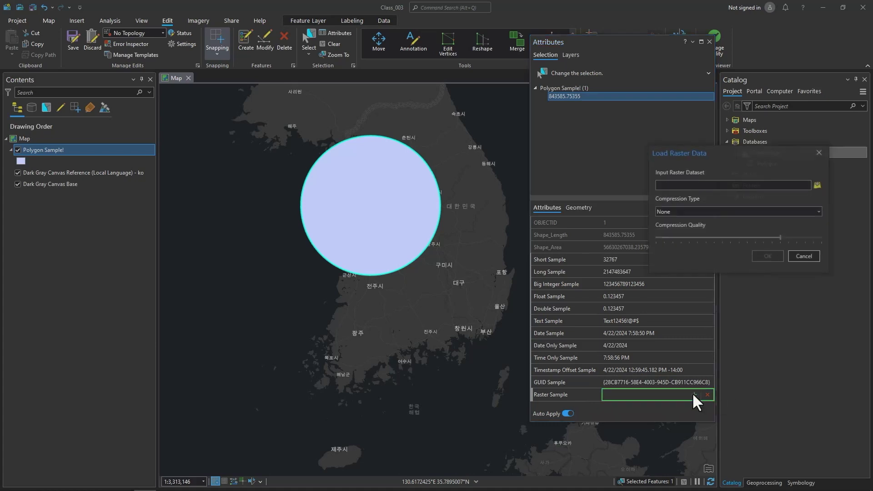
pyautogui.click(817, 185)
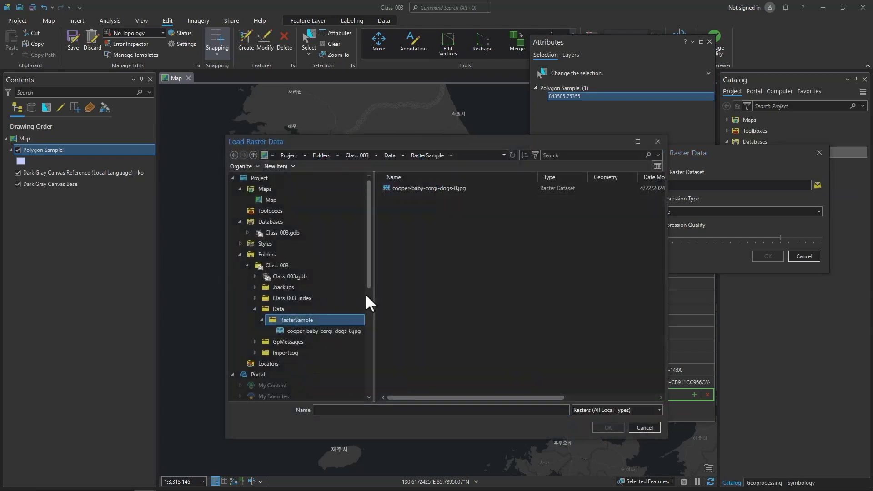
pyautogui.click(448, 188)
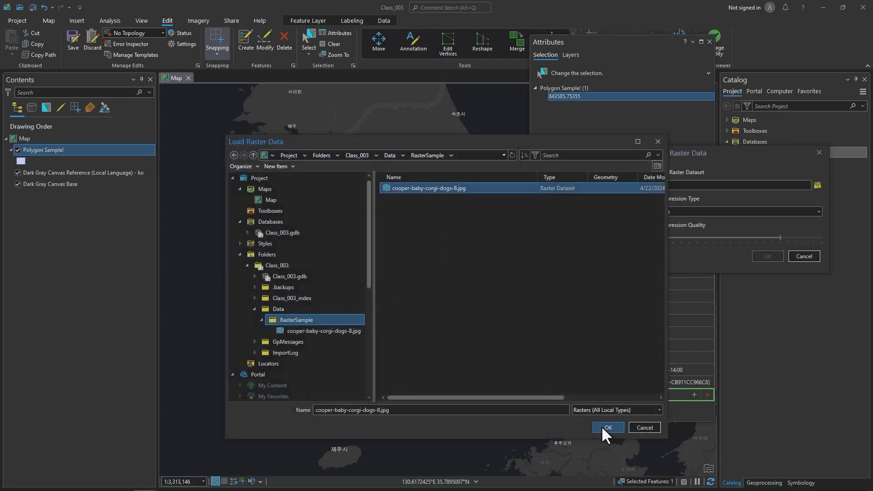
pyautogui.click(602, 425)
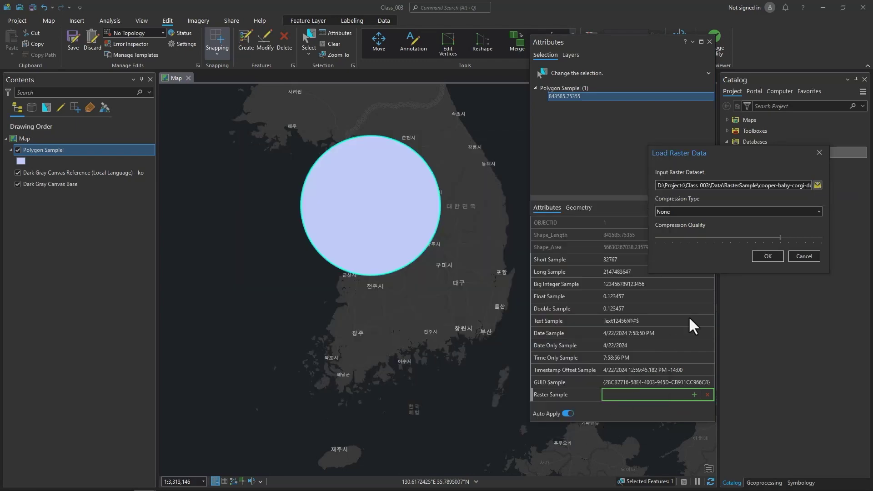
pyautogui.click(765, 256)
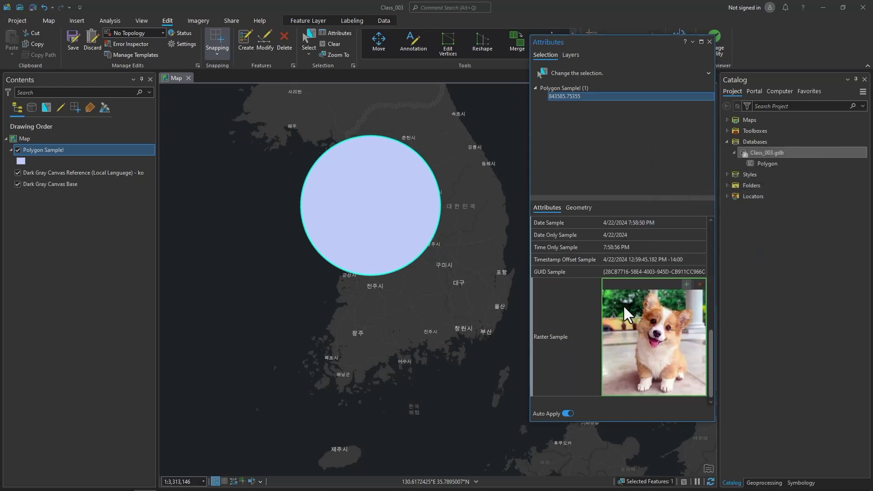
pyautogui.scroll(3, 623, 305)
pyautogui.scroll(-3, 591, 373)
pyautogui.click(635, 248)
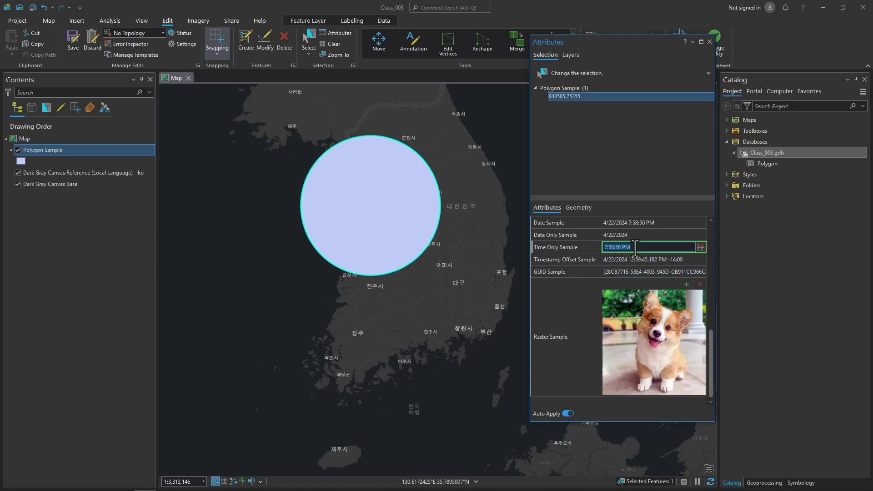
# Turn off automatic applying of attribute changes for the selected circle
pyautogui.press('Tab')
pyautogui.press('Tab')
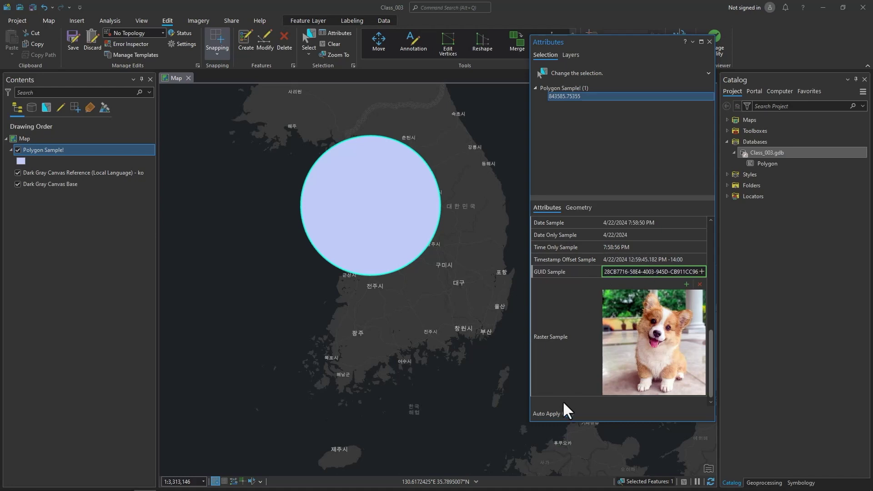
pyautogui.click(567, 413)
# Set Date Only Sample to 4/2/2024, apply the change and save all edits
pyautogui.click(639, 246)
pyautogui.click(639, 235)
pyautogui.click(700, 234)
pyautogui.click(635, 270)
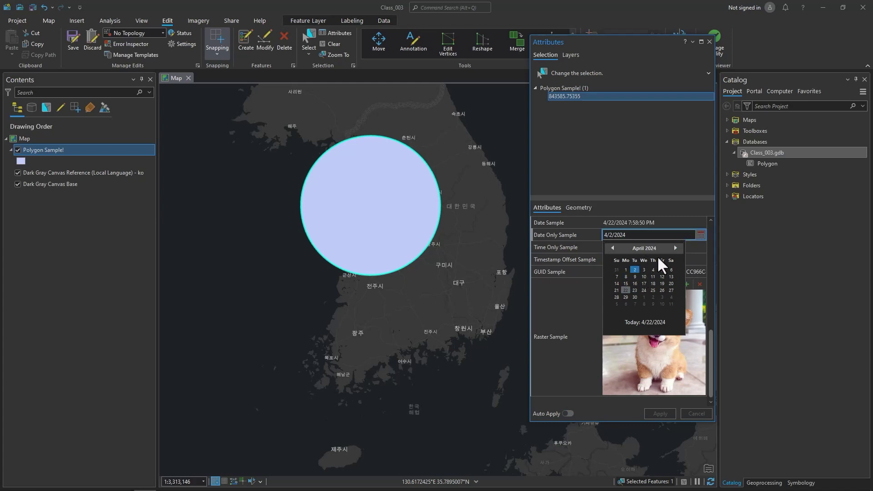
pyautogui.click(699, 234)
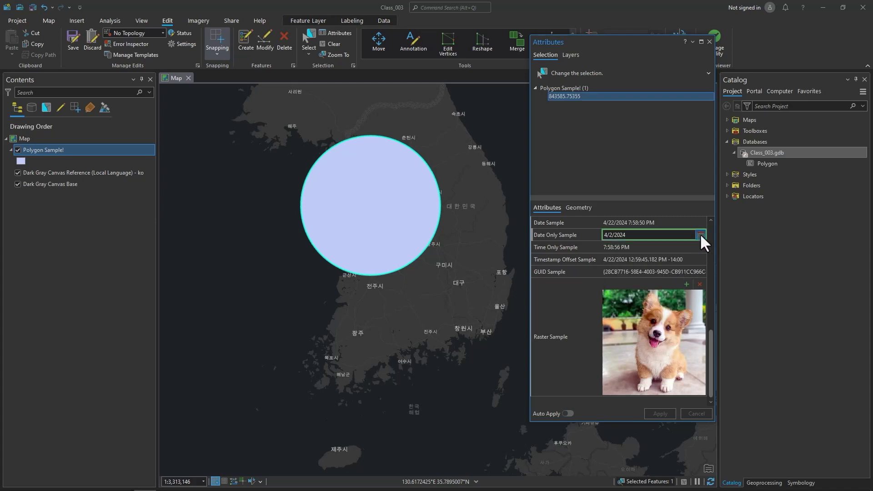
pyautogui.click(658, 409)
pyautogui.click(90, 43)
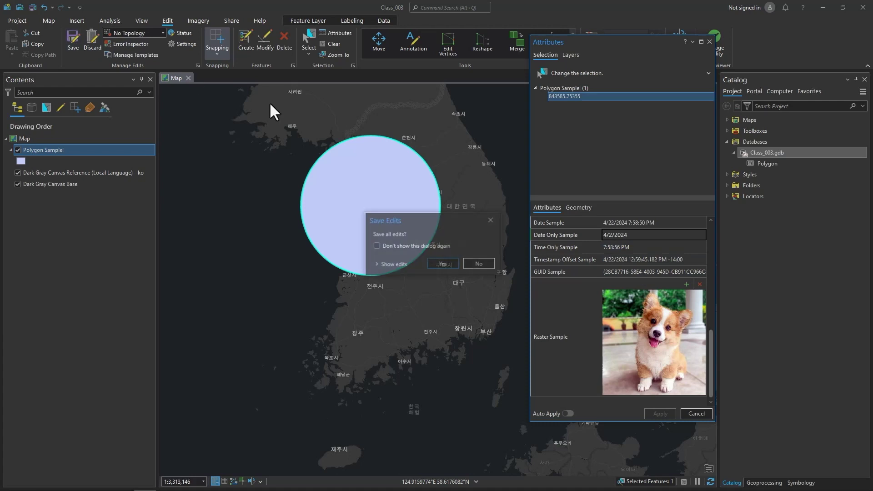
pyautogui.click(448, 265)
# Set Time Only Sample to the current time, 8:01:29 PM, apply the change and save the edits
pyautogui.click(649, 246)
pyautogui.click(649, 247)
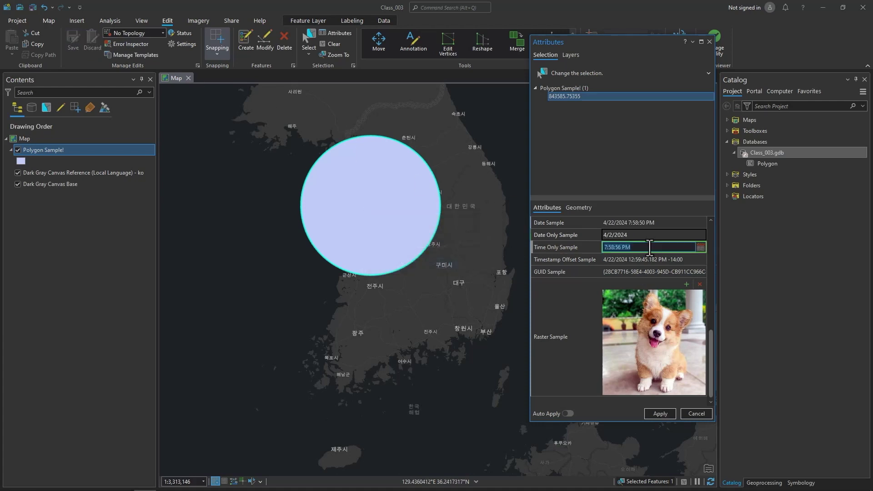
pyautogui.click(700, 247)
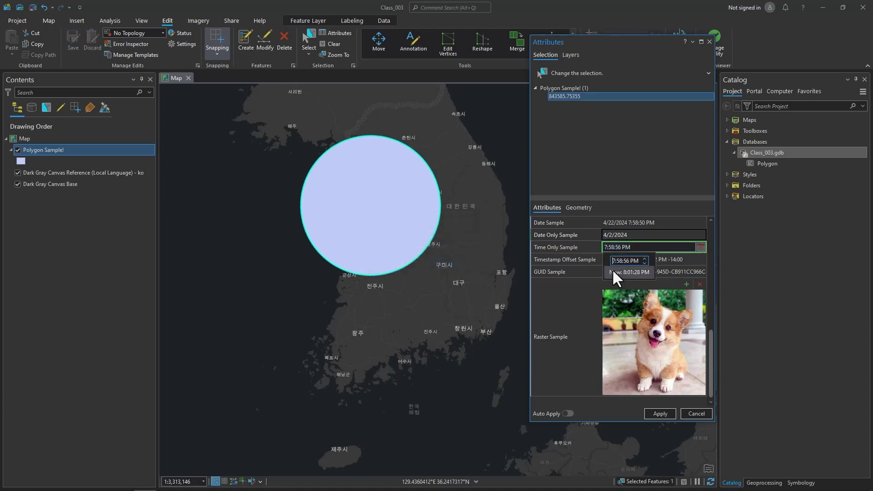
pyautogui.click(660, 415)
pyautogui.click(660, 413)
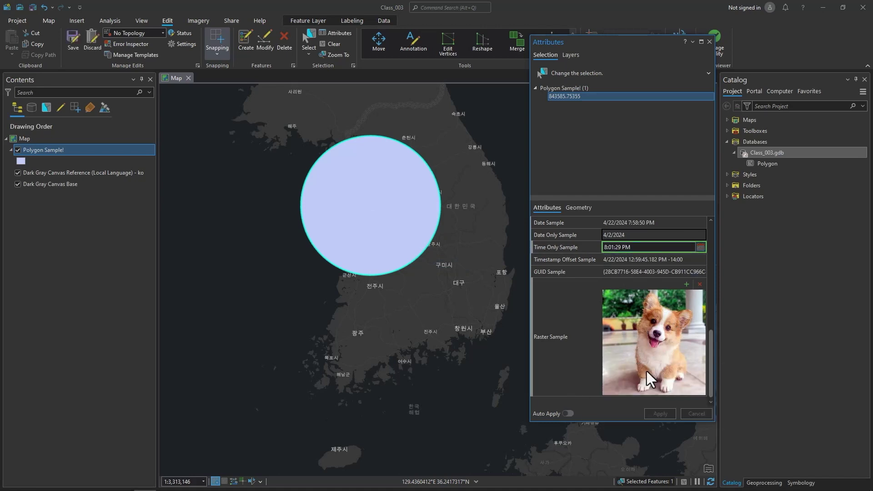
pyautogui.click(71, 39)
# Review the circle's saved attributes, then close the attribute editor and clear the feature selection
pyautogui.click(627, 247)
pyautogui.moveTo(605, 44); pyautogui.dragTo(571, 63)
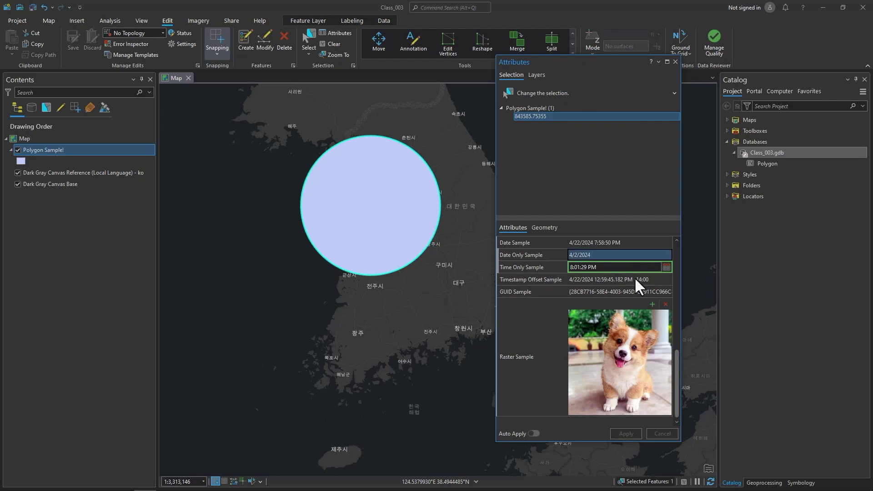
pyautogui.scroll(3, 635, 277)
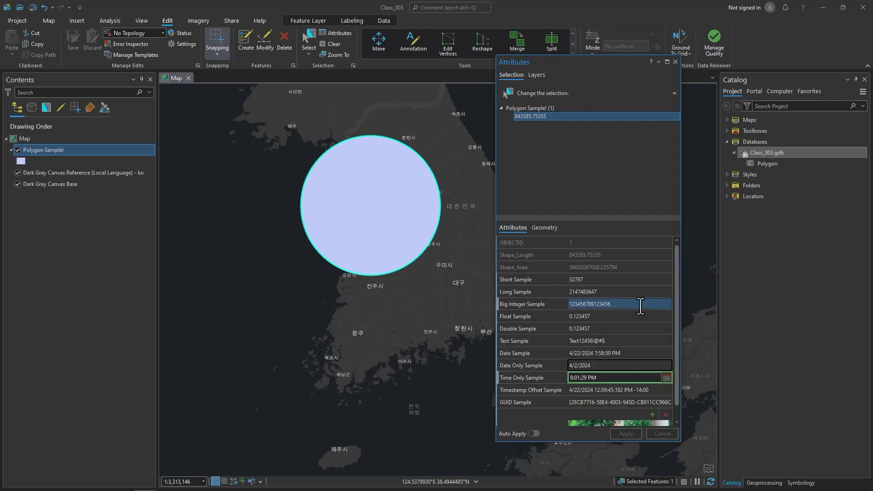
pyautogui.click(676, 62)
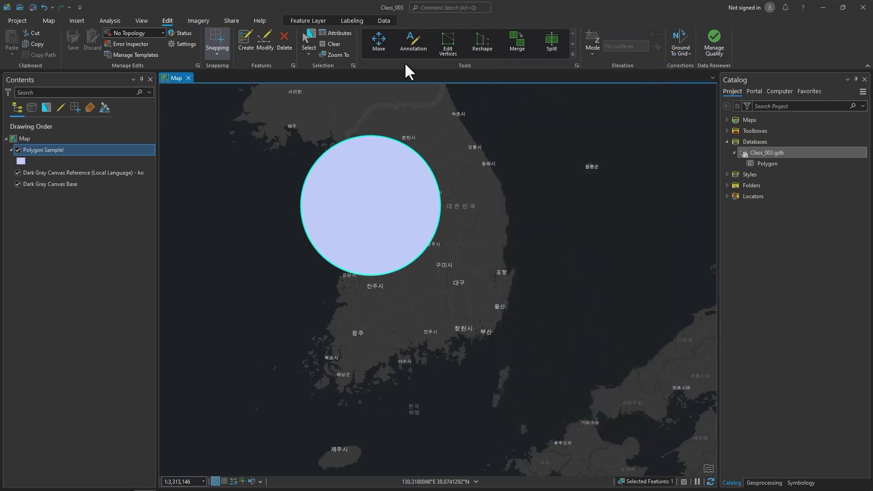
pyautogui.click(325, 43)
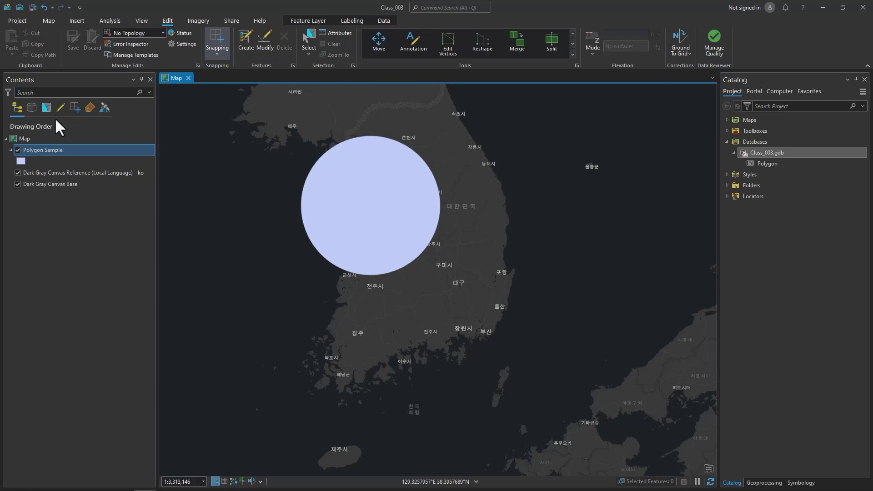
# Add an image element below the fields in the Polygon Sample! layer's pop-up and open its options
pyautogui.click(372, 184)
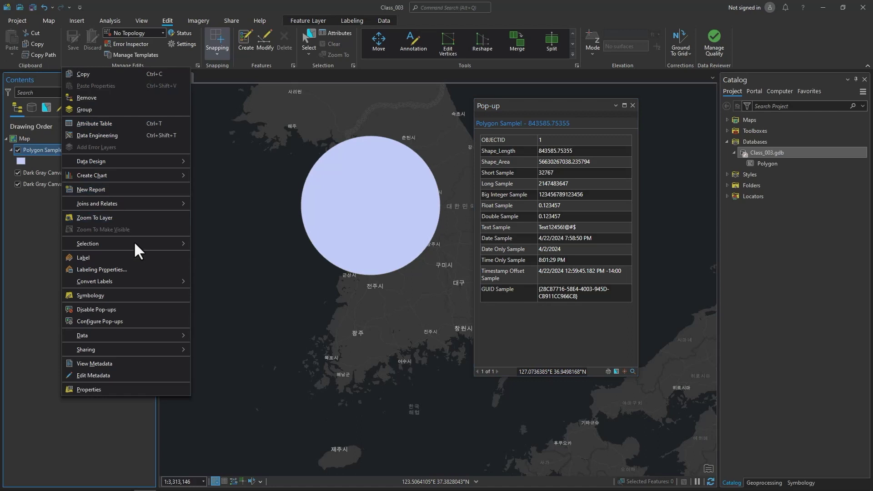
pyautogui.click(124, 323)
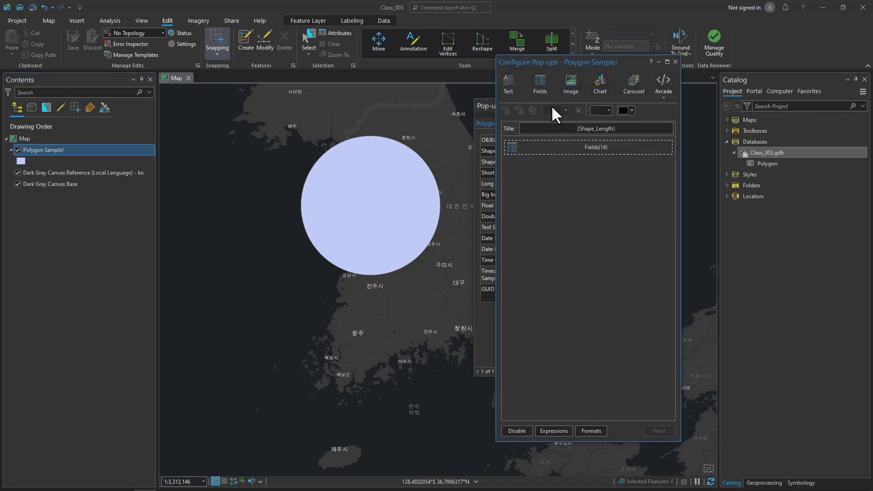
pyautogui.click(571, 86)
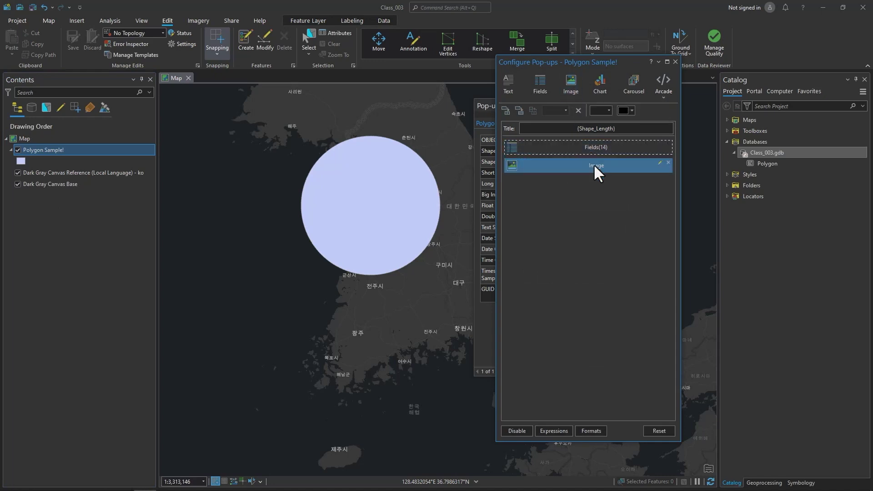
pyautogui.click(659, 162)
# Set the pop-up image's source URL to the Raster field, and check the circle's pop-up on the map
pyautogui.click(553, 155)
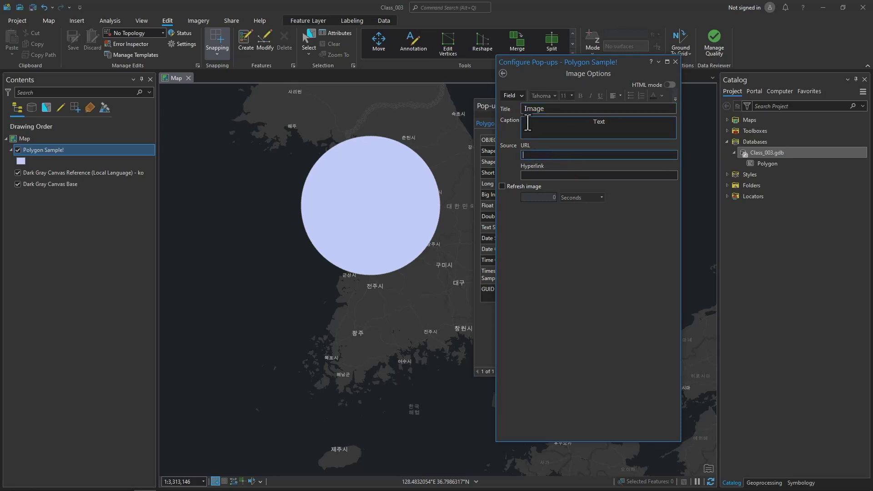
pyautogui.click(520, 95)
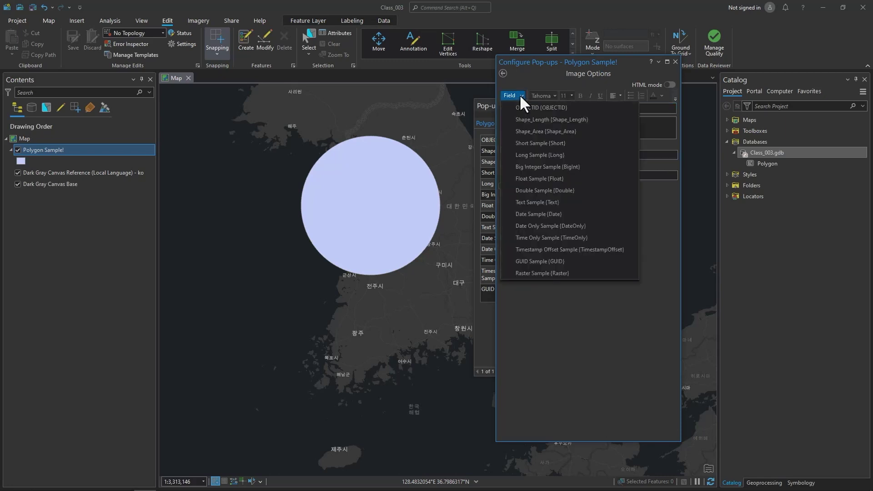
pyautogui.click(555, 272)
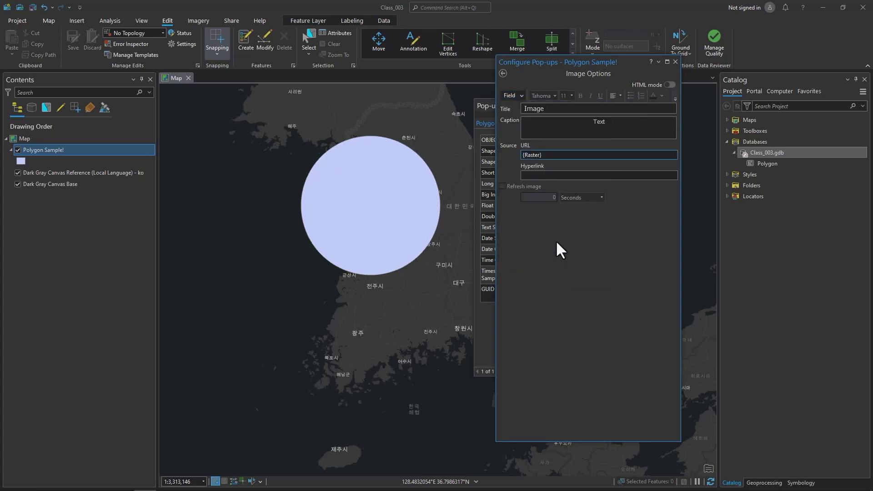
pyautogui.click(503, 74)
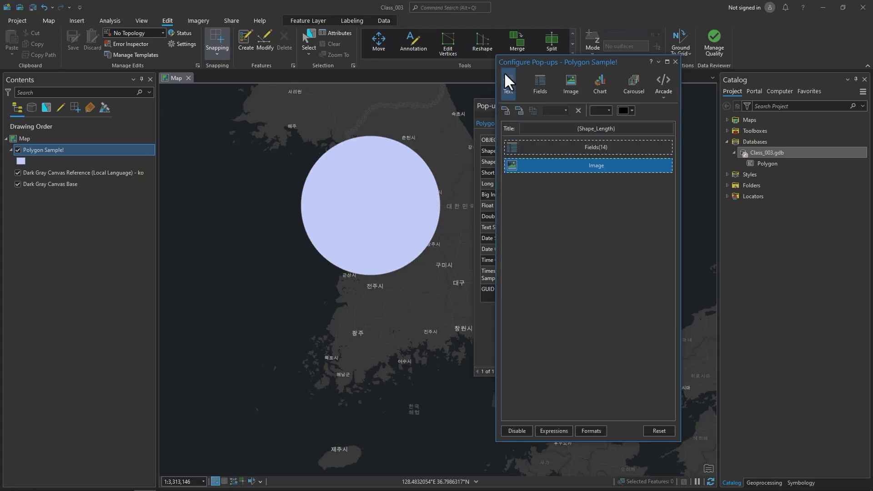
pyautogui.click(676, 61)
pyautogui.click(398, 211)
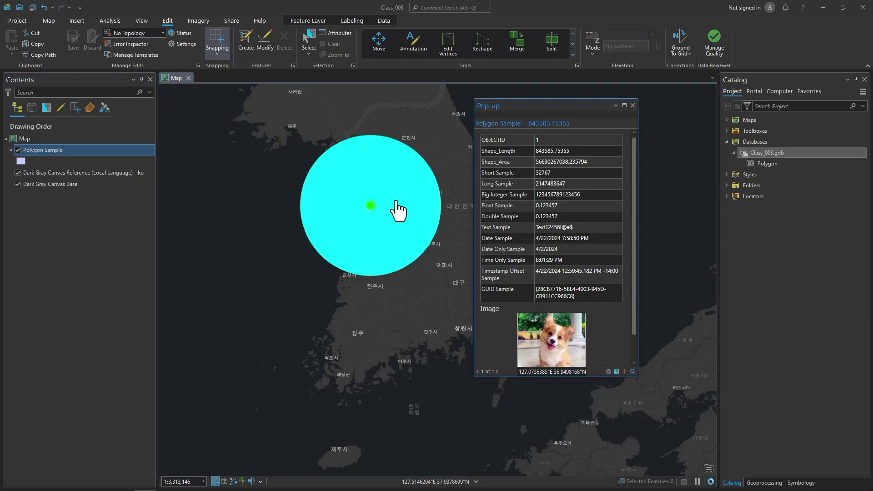
pyautogui.moveTo(635, 310); pyautogui.dragTo(640, 280)
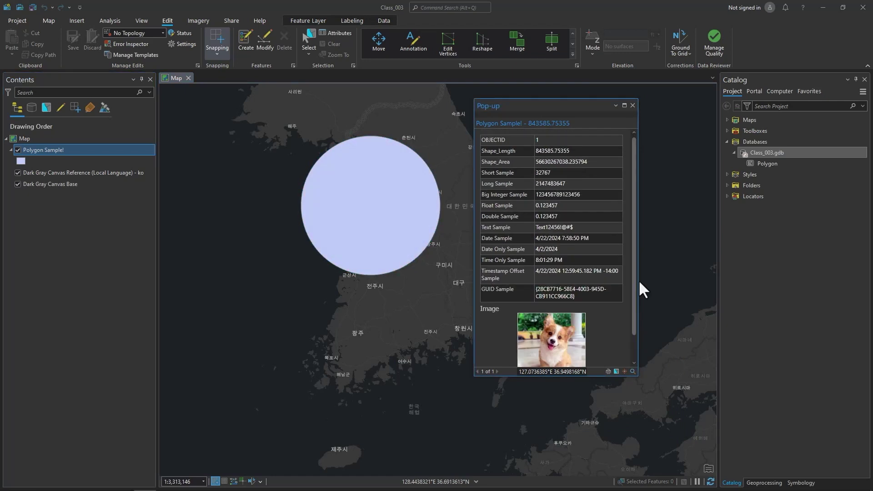
# Examine the circle's record across all columns of the Polygon Sample! attribute table, and close the table
pyautogui.rightClick(68, 148)
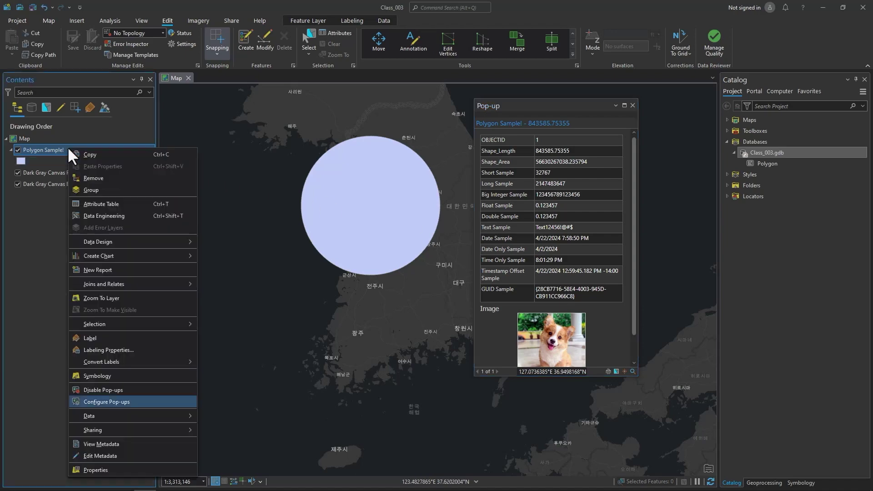
pyautogui.click(147, 205)
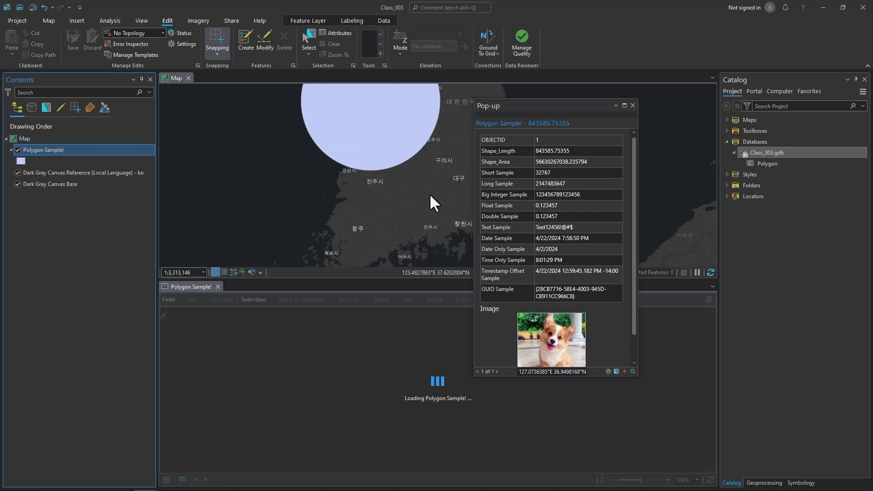
pyautogui.click(632, 105)
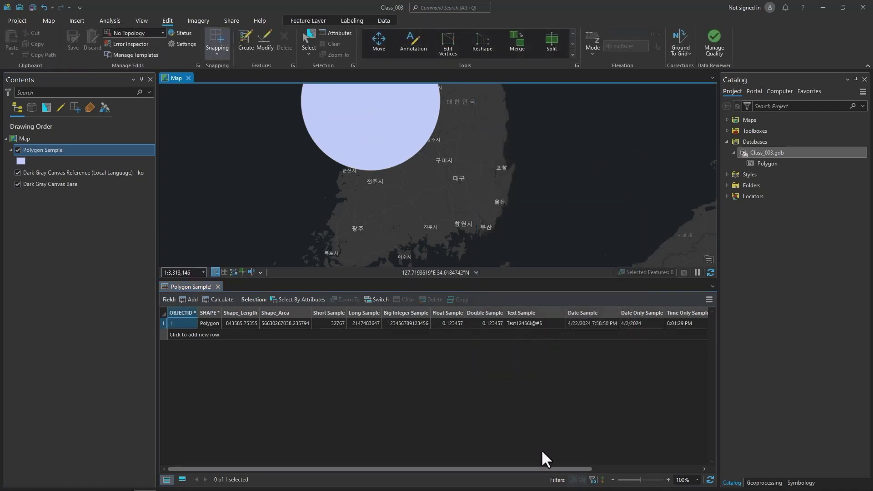
pyautogui.moveTo(537, 468); pyautogui.dragTo(517, 473)
pyautogui.moveTo(503, 469); pyautogui.dragTo(476, 469)
pyautogui.moveTo(414, 320)
pyautogui.moveTo(394, 469); pyautogui.dragTo(550, 469)
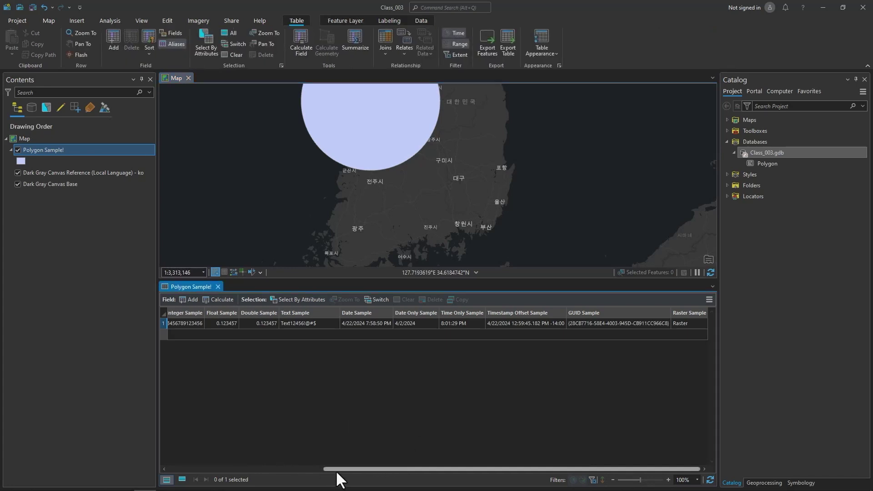
pyautogui.moveTo(337, 471); pyautogui.dragTo(168, 447)
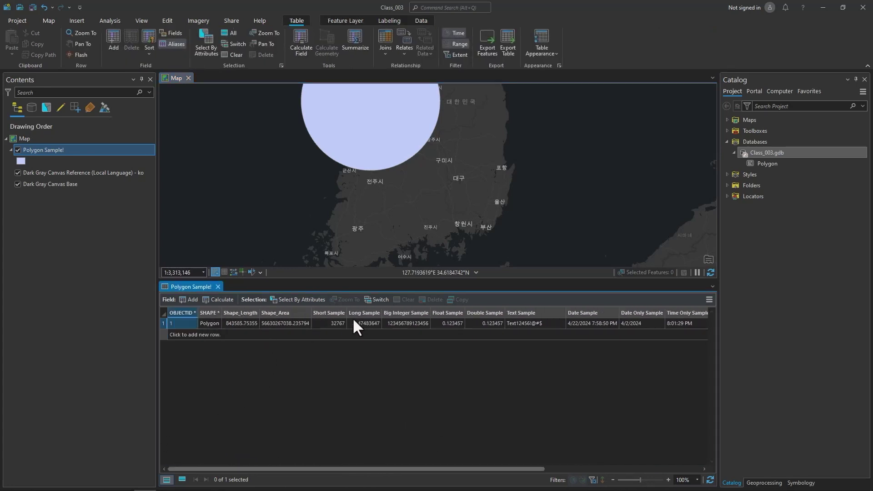
pyautogui.click(218, 286)
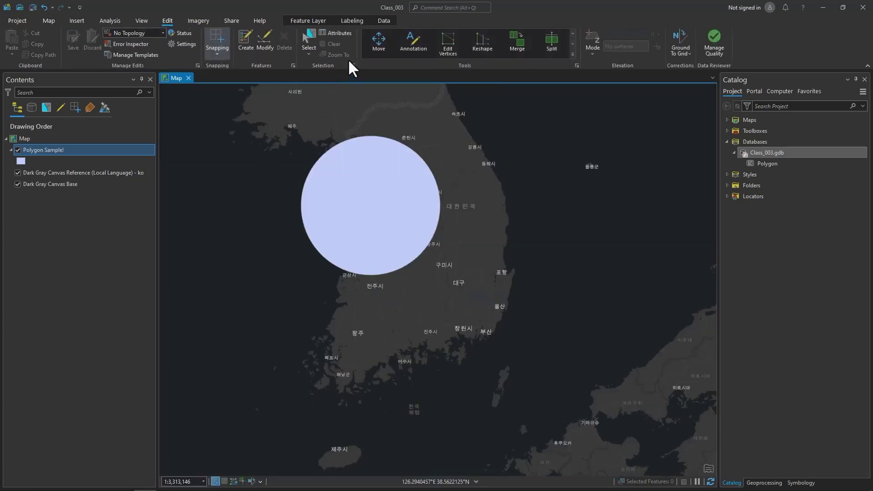
# Open the field design of the Polygon Sample! layer and add three new Long fields with default names
pyautogui.click(74, 146)
pyautogui.click(384, 23)
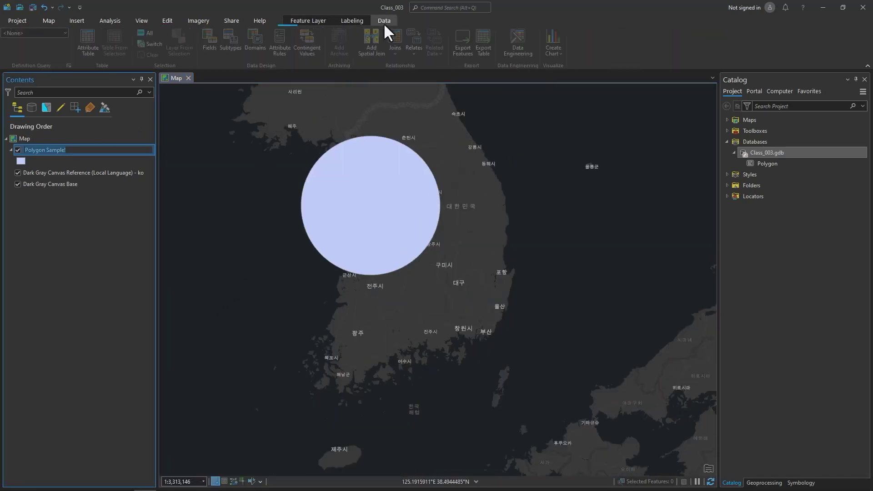
pyautogui.click(207, 39)
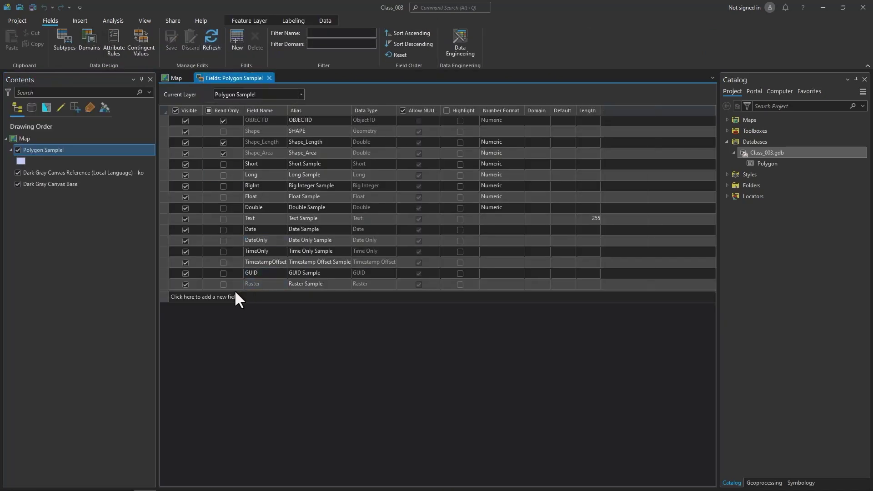
pyautogui.click(232, 297)
pyautogui.click(235, 307)
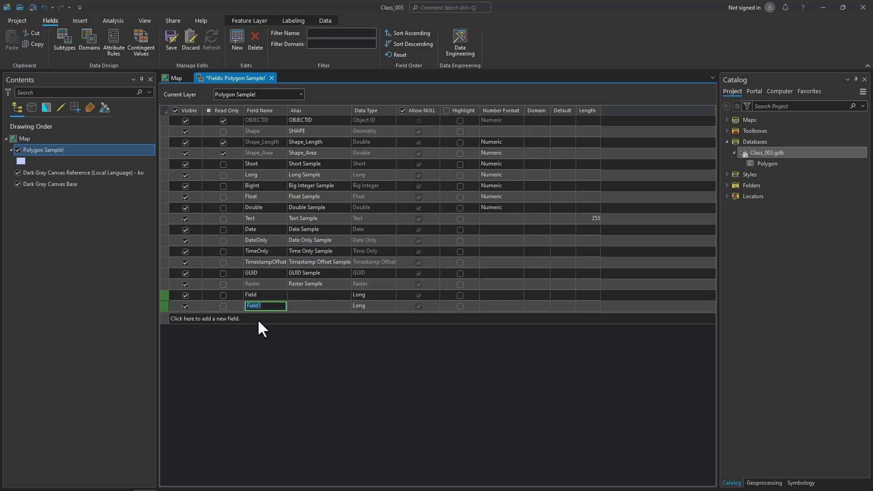
pyautogui.click(260, 319)
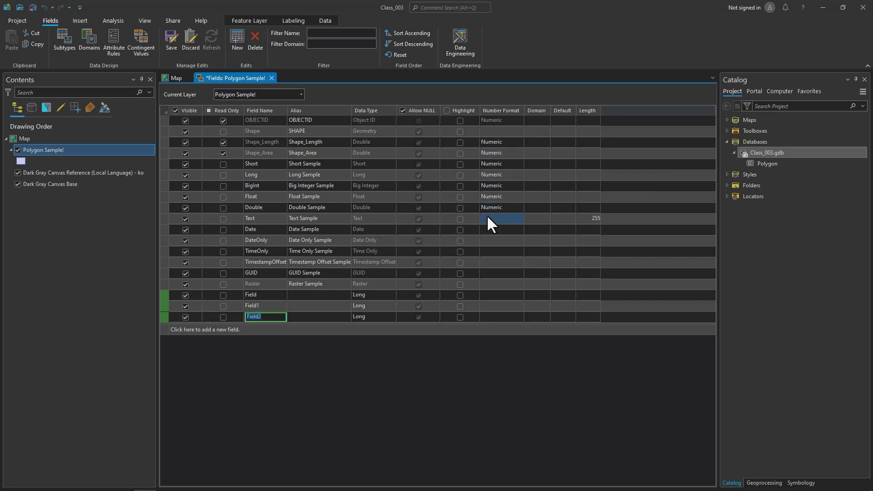
# Try the Currency category for the number format of the Shape_Length field
pyautogui.click(513, 142)
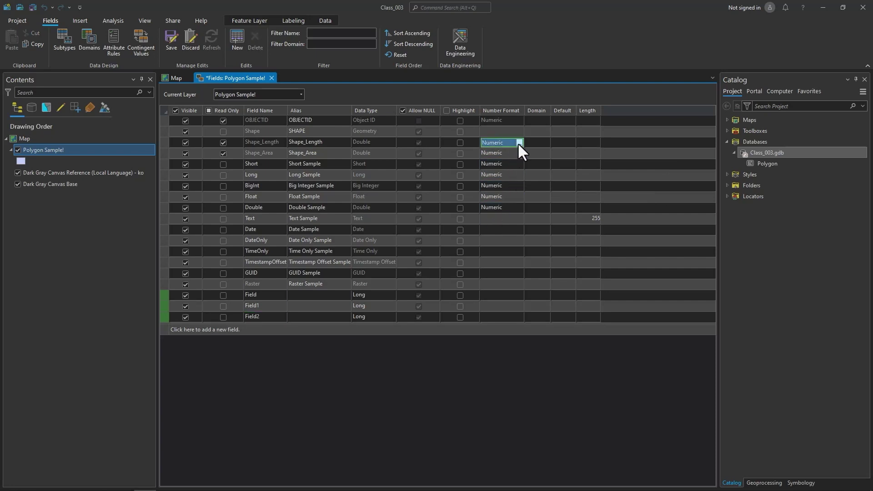
pyautogui.click(519, 142)
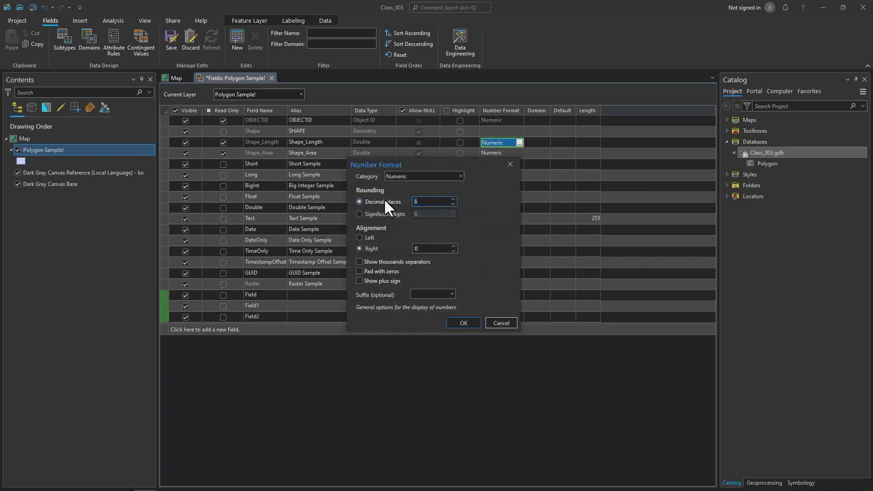
pyautogui.click(451, 176)
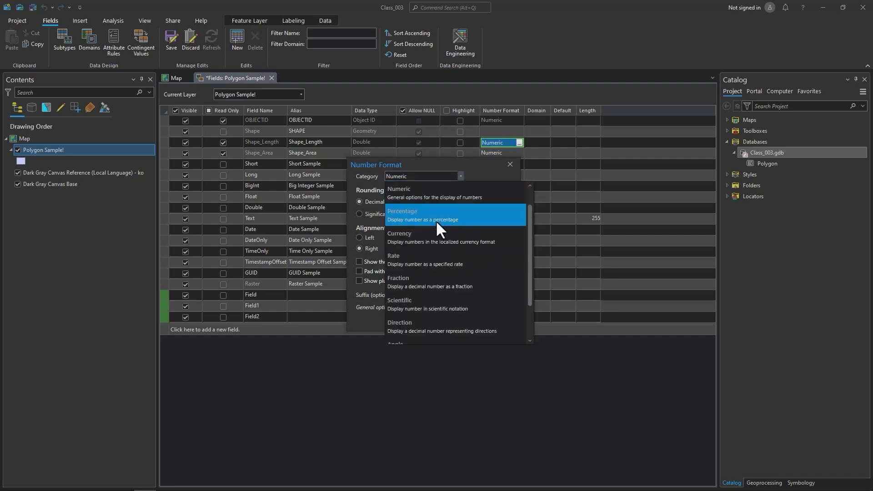
pyautogui.click(432, 233)
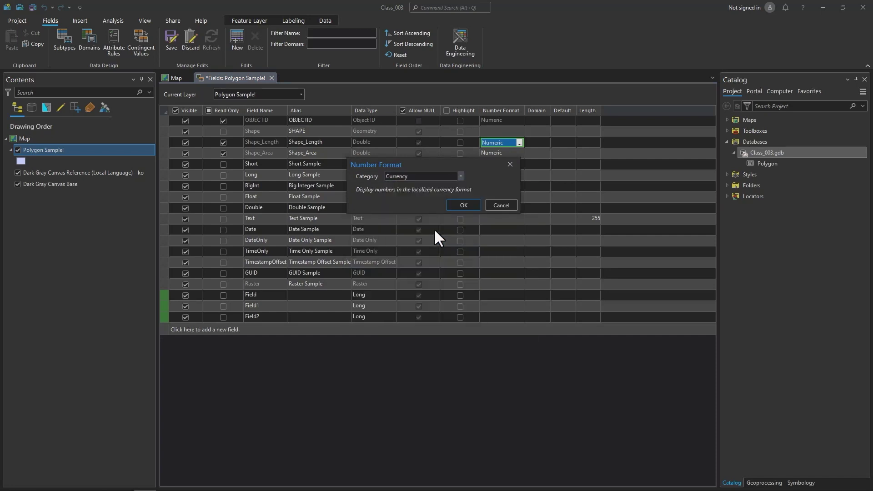
pyautogui.click(500, 205)
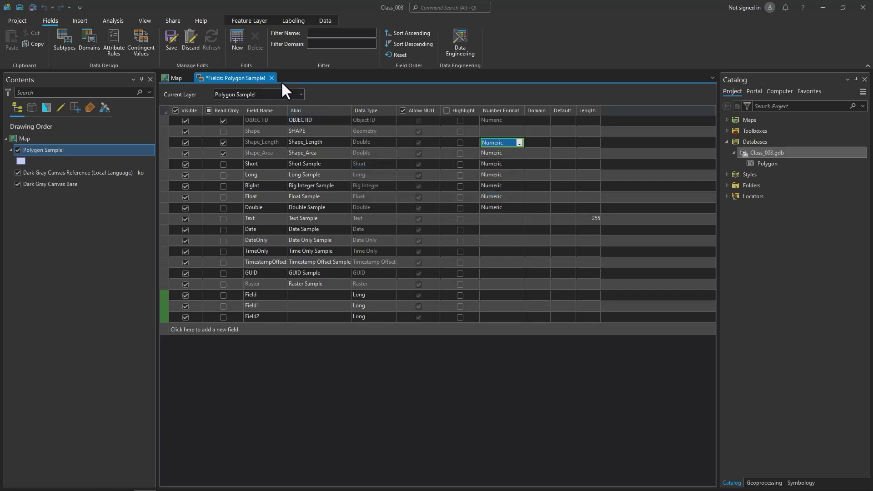
# Delete the two unsaved Long fields Field and Field1 from the Polygon Sample! field design
pyautogui.click(164, 294)
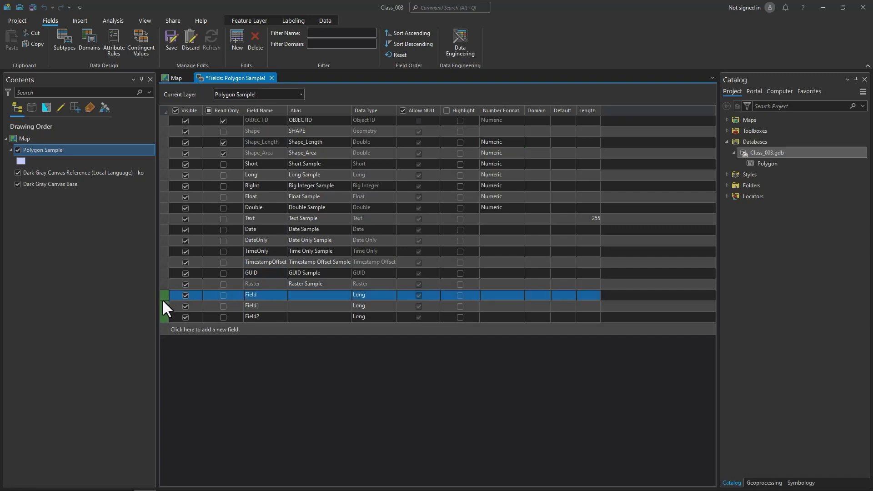
pyautogui.rightClick(164, 294)
pyautogui.click(197, 335)
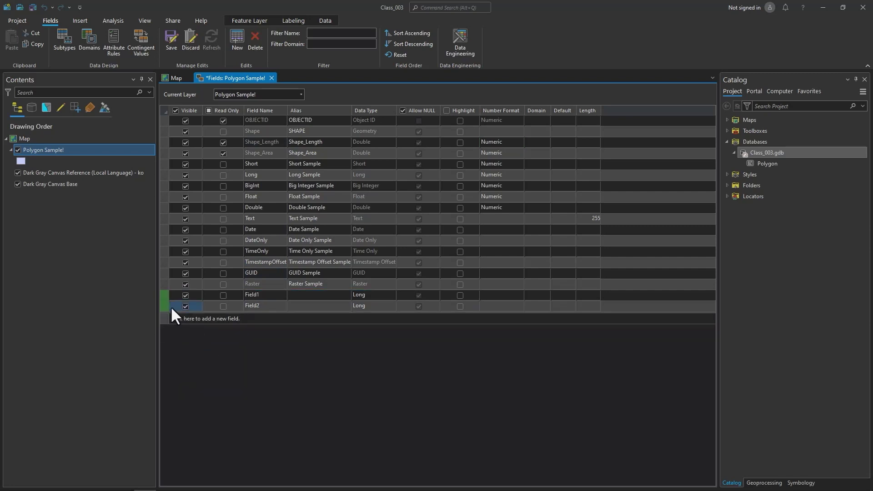
pyautogui.rightClick(162, 295)
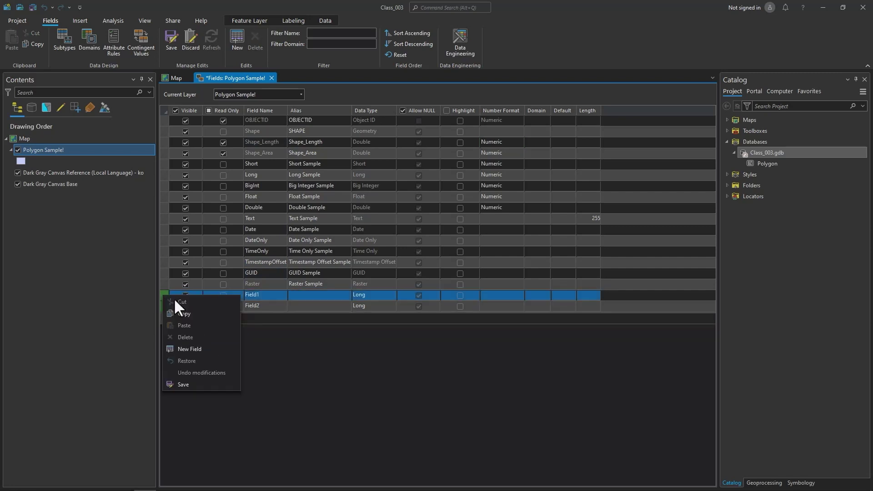
pyautogui.click(193, 337)
# Move the TimestampOffset field up to directly after Shape_Area, and save the field design changes
pyautogui.click(166, 263)
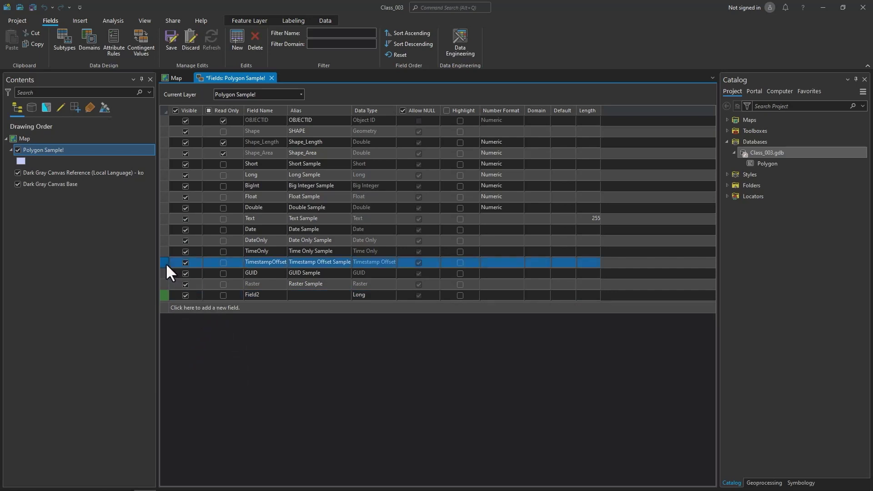
pyautogui.moveTo(165, 263); pyautogui.dragTo(221, 218)
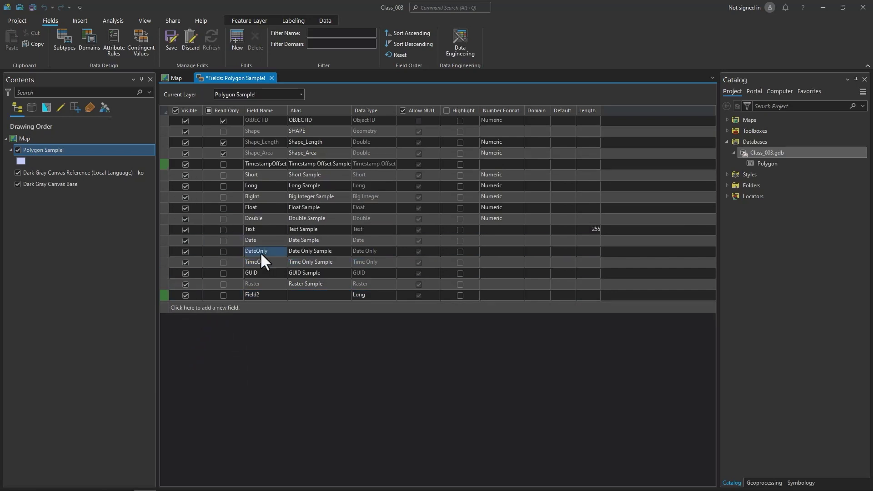
pyautogui.click(171, 44)
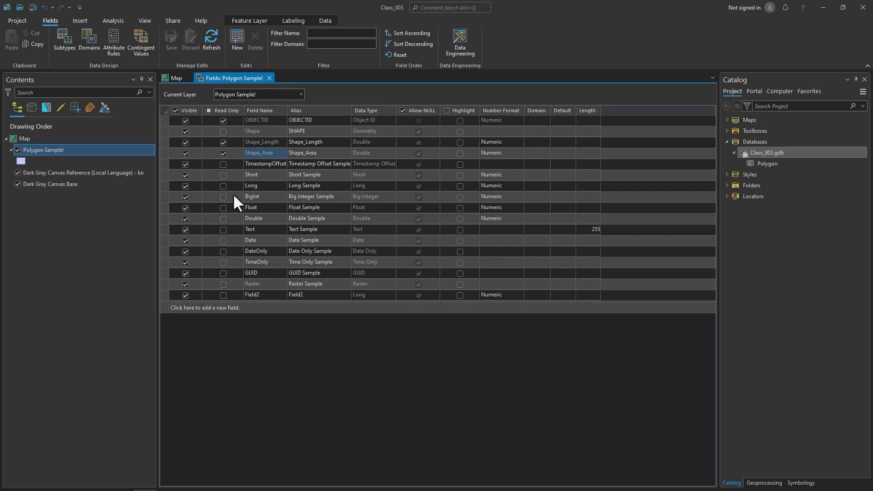
# Delete the Field2 field, save the change, and close the Polygon Sample! field design
pyautogui.click(164, 296)
pyautogui.rightClick(164, 295)
pyautogui.click(194, 337)
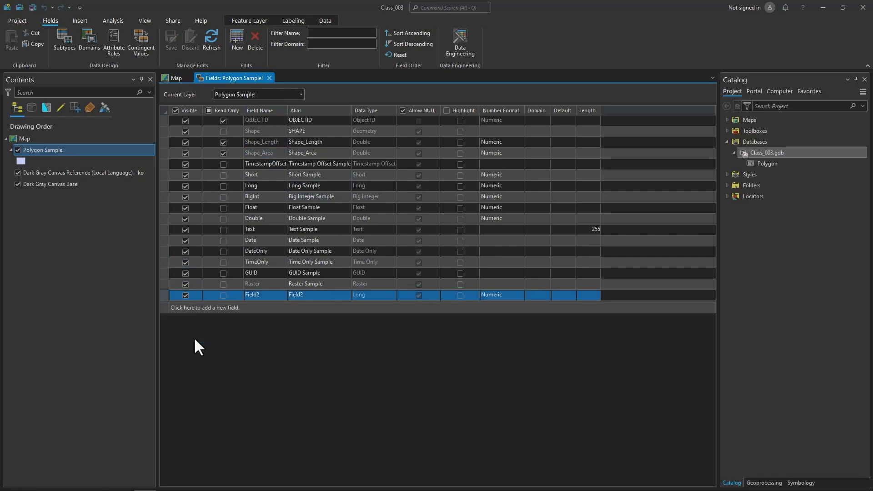
pyautogui.click(168, 45)
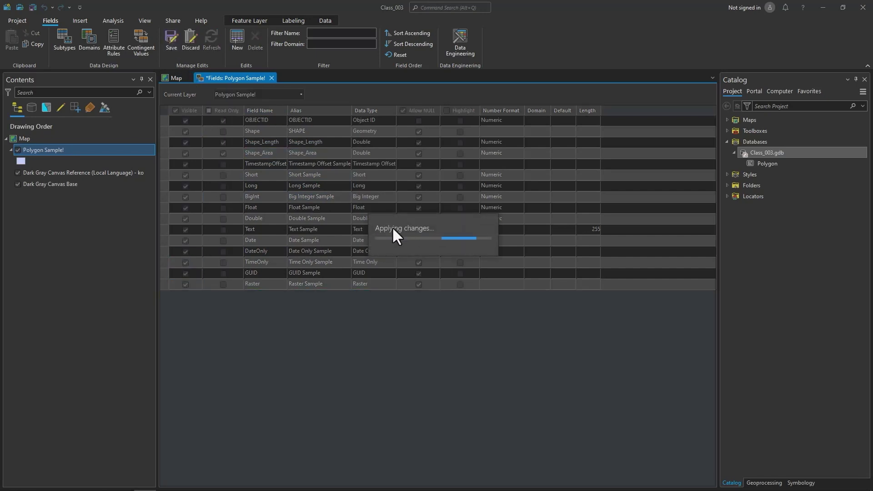
pyautogui.click(269, 79)
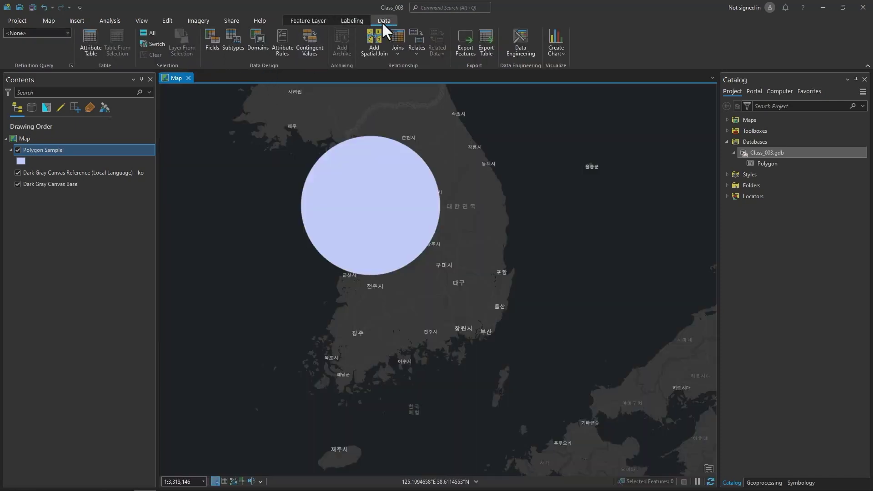